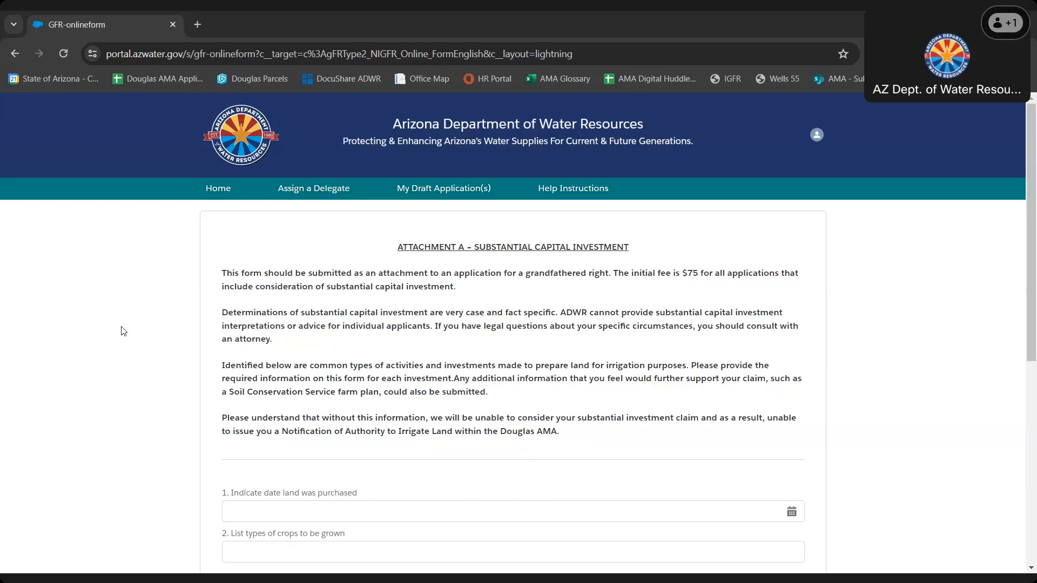
- Examine the Attachment A instructions, the land purchase date calendar, and the land clearing or leveling questions
scroll(123, 331, down, 2)
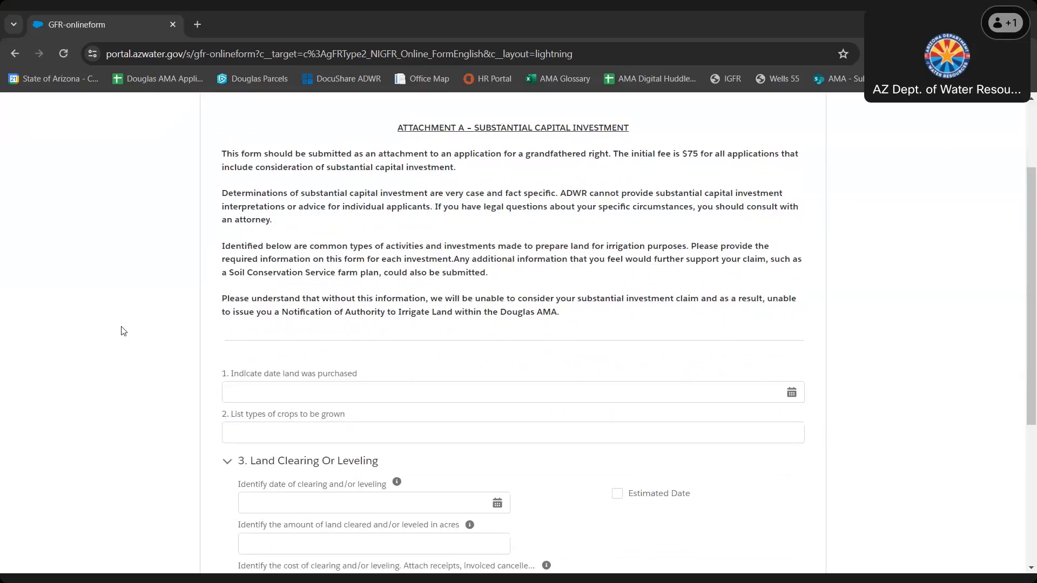
scroll(123, 331, down, 3)
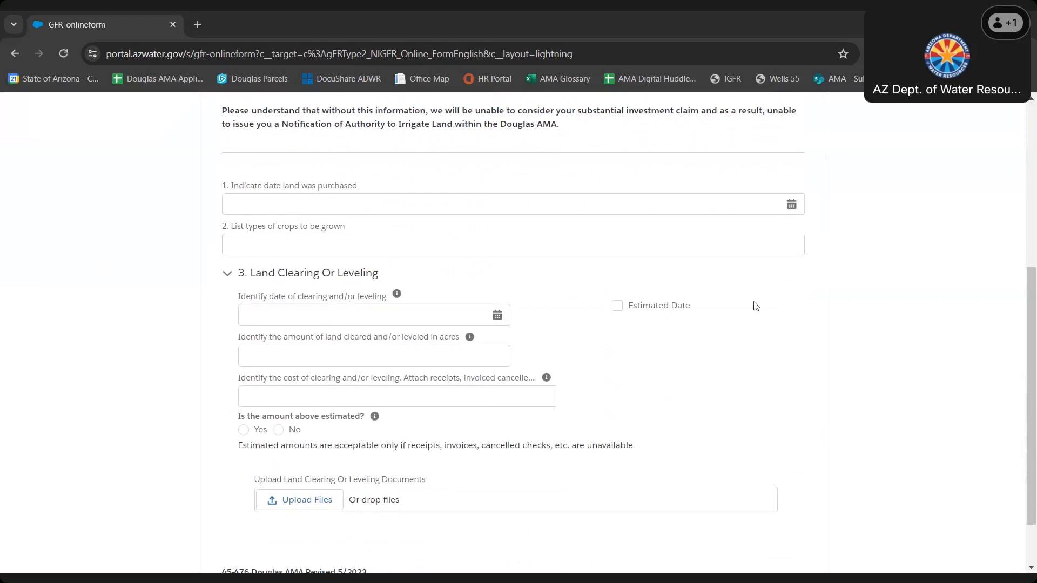
click(791, 205)
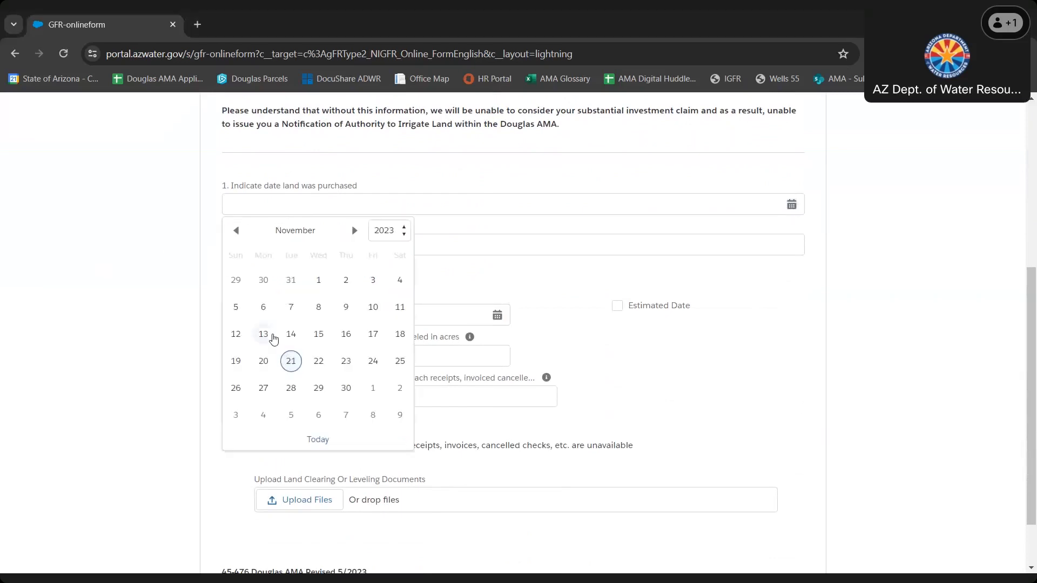
click(77, 246)
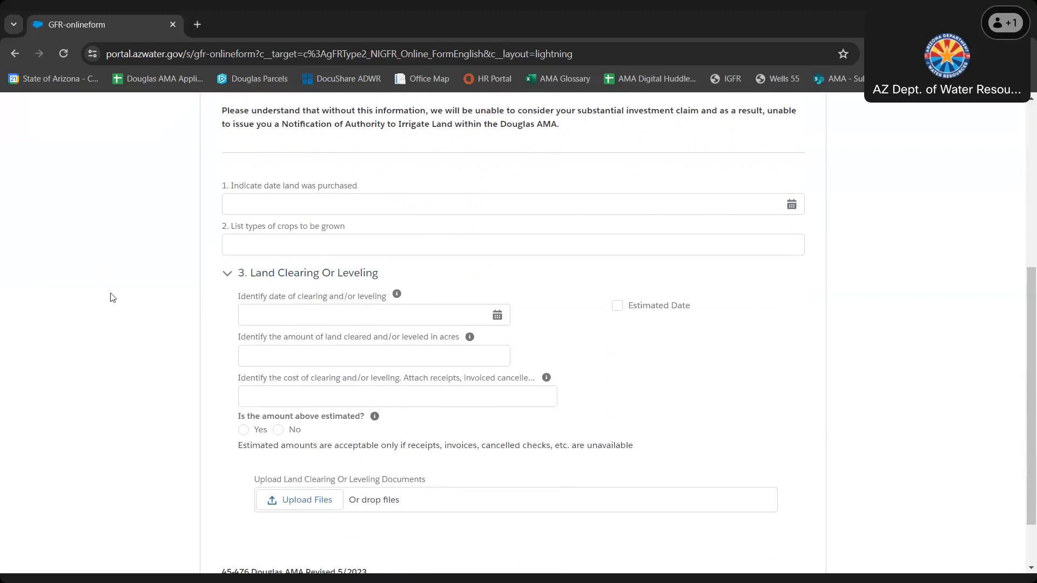
scroll(112, 298, down, 3)
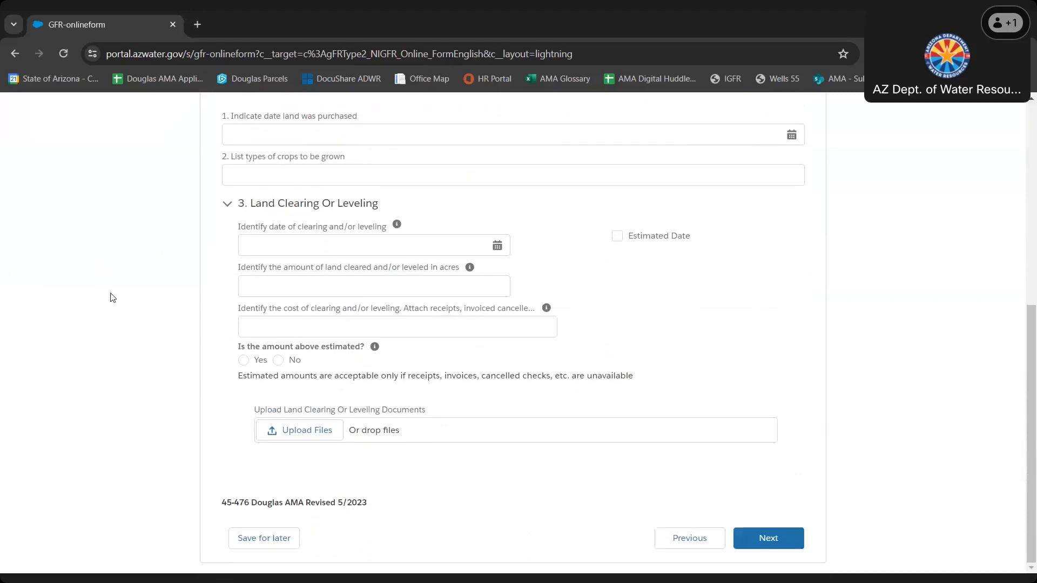
scroll(113, 298, up, 3)
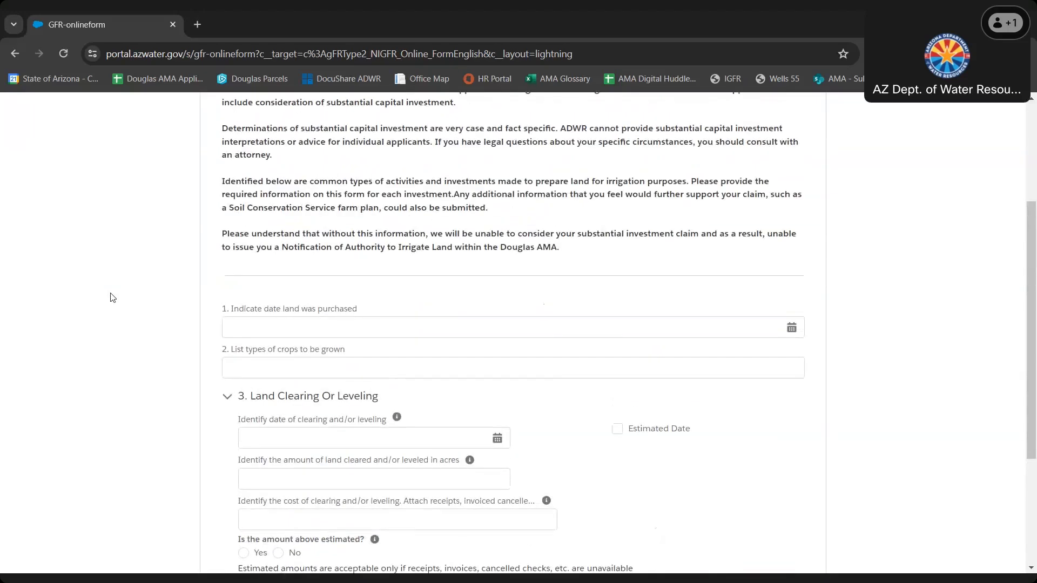
scroll(113, 297, down, 2)
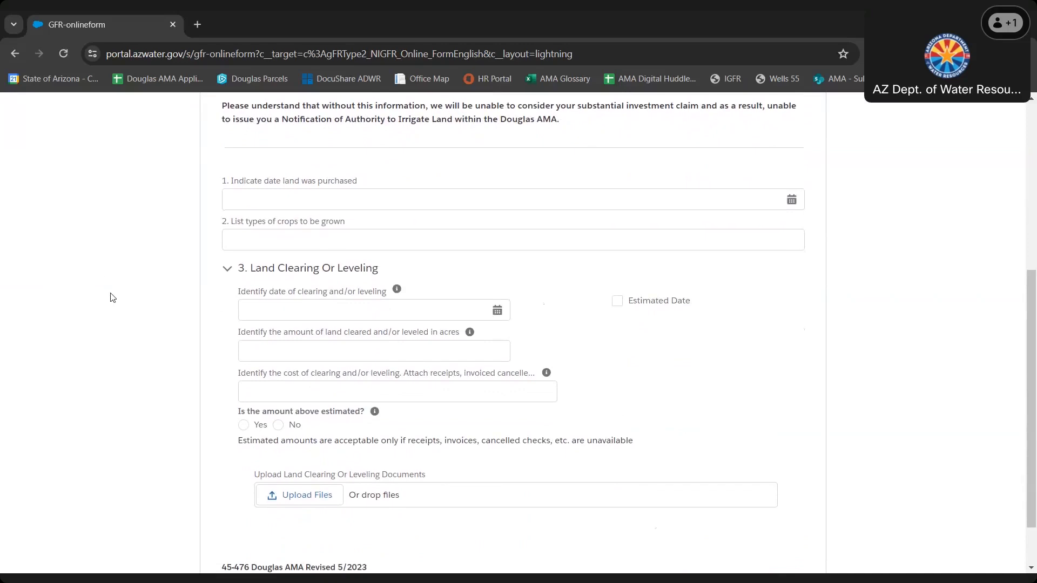
scroll(112, 297, down, 1)
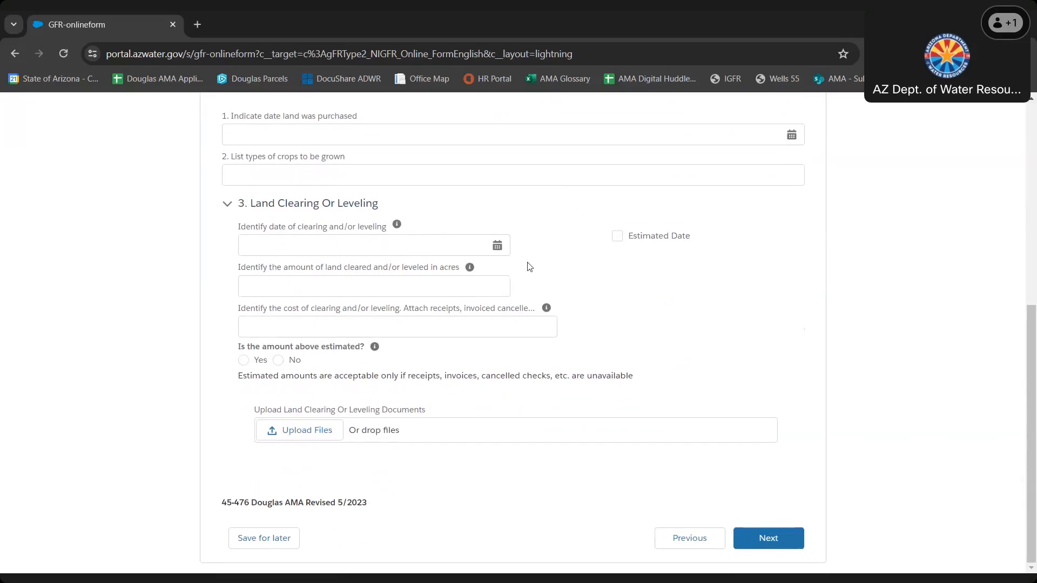
- Leave the clearing date unmarked as estimated and answer No to whether the land clearing or leveling amount is estimated
click(618, 239)
click(617, 239)
click(243, 361)
click(279, 361)
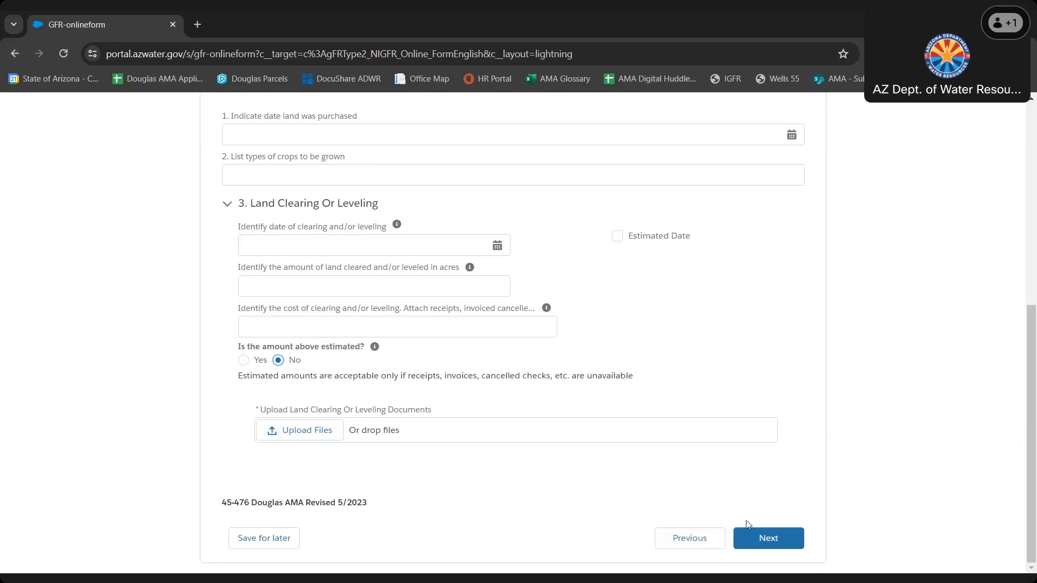
- Upload TestDocumentIGFR.docx as the land clearing or leveling document and continue to the following form page
click(764, 539)
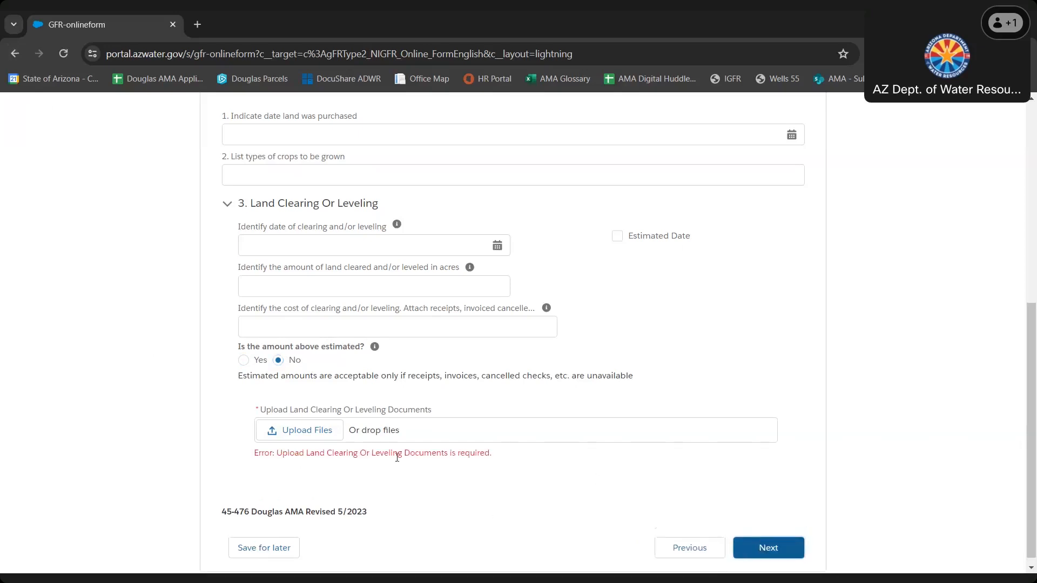
click(322, 435)
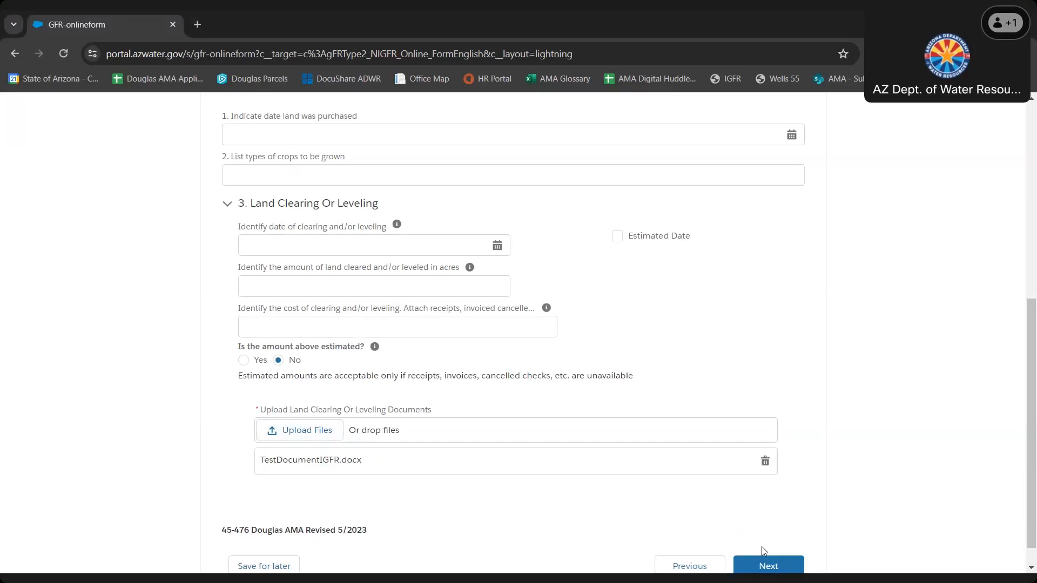
scroll(790, 503, down, 1)
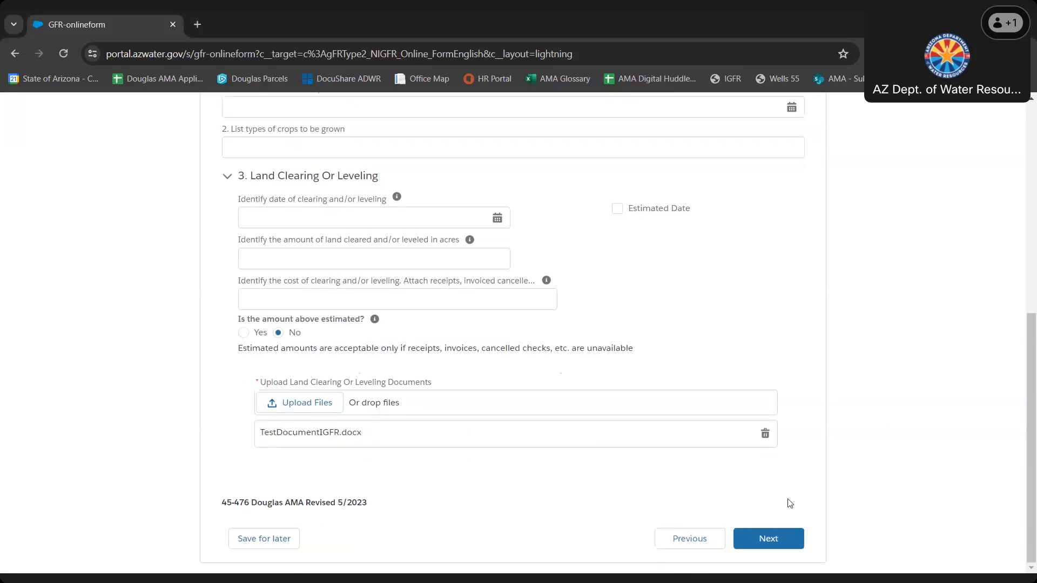
click(759, 551)
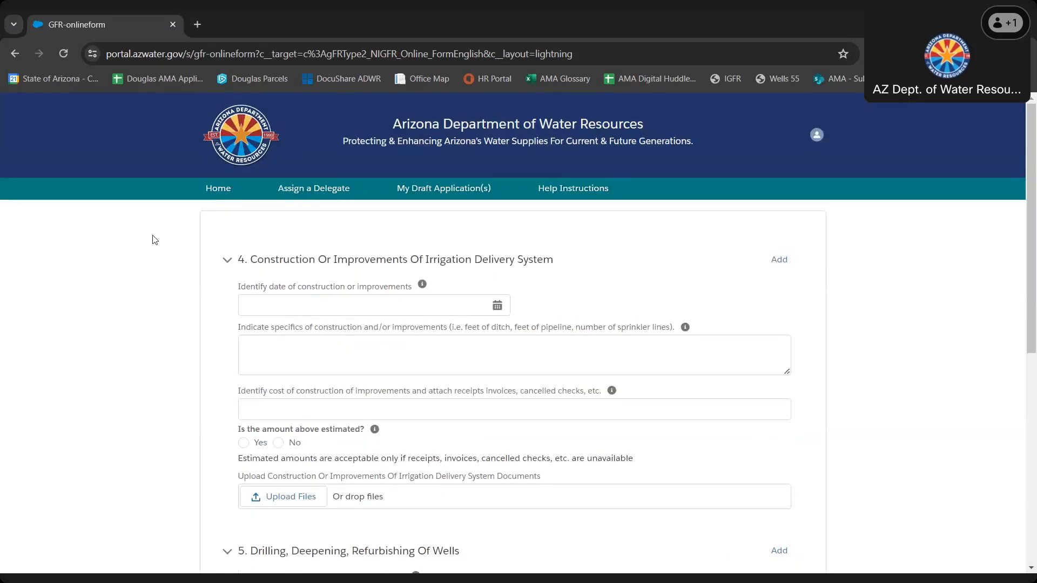
- Add a second irrigation delivery system construction entry, then delete it and expand the original entry
scroll(154, 240, down, 1)
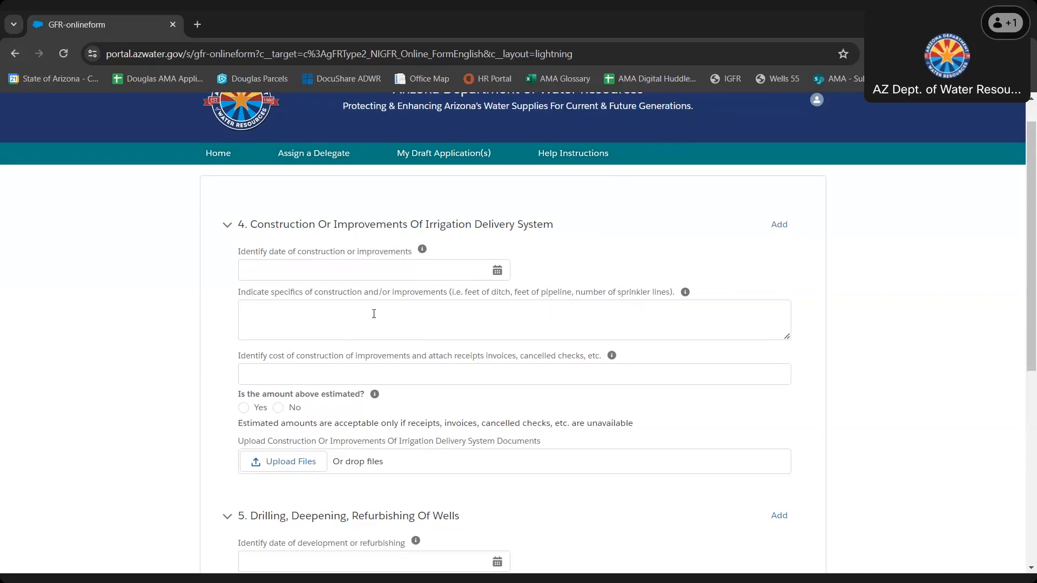
click(315, 376)
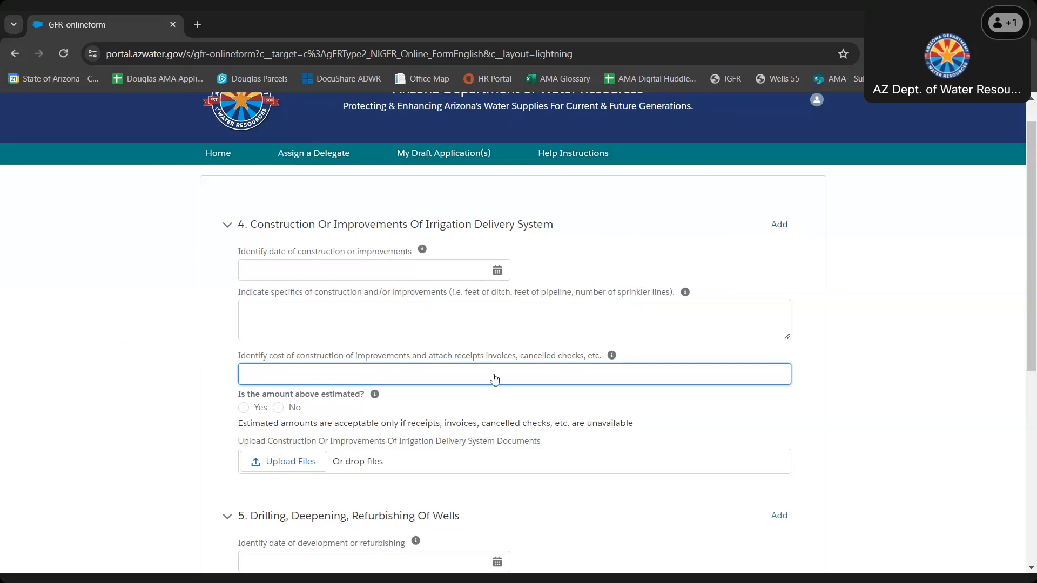
scroll(495, 378, down, 5)
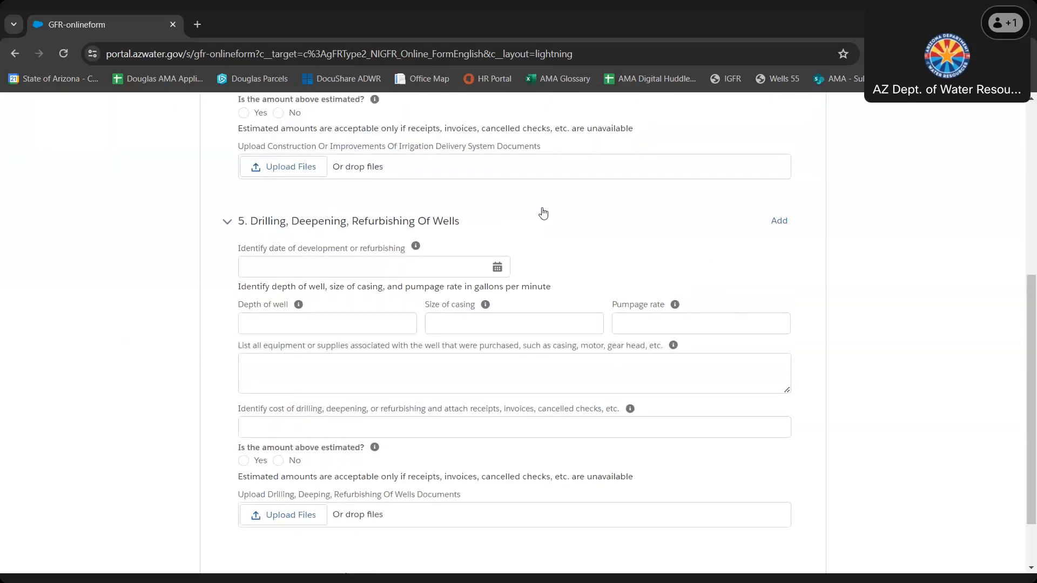
scroll(543, 214, up, 6)
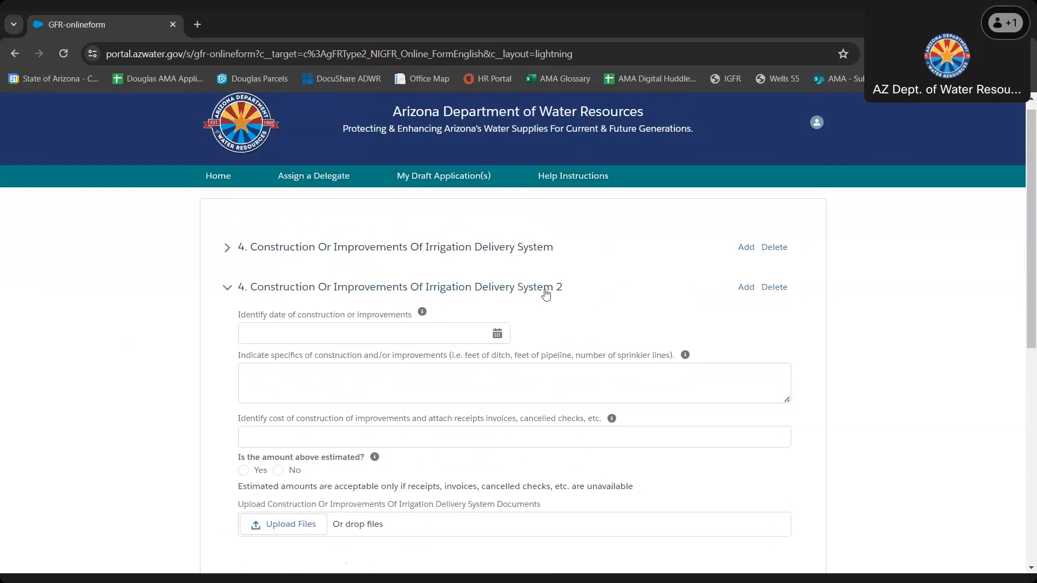
click(779, 291)
click(450, 253)
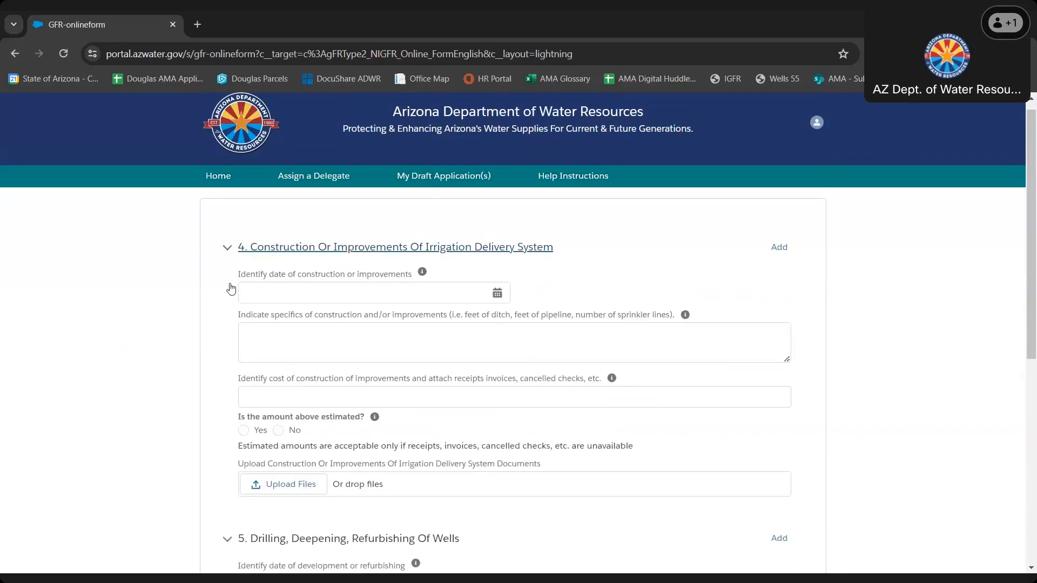
- Collapse the section on drilling, deepening and refurbishing of wells, keeping the irrigation delivery system section expanded
click(227, 247)
click(227, 287)
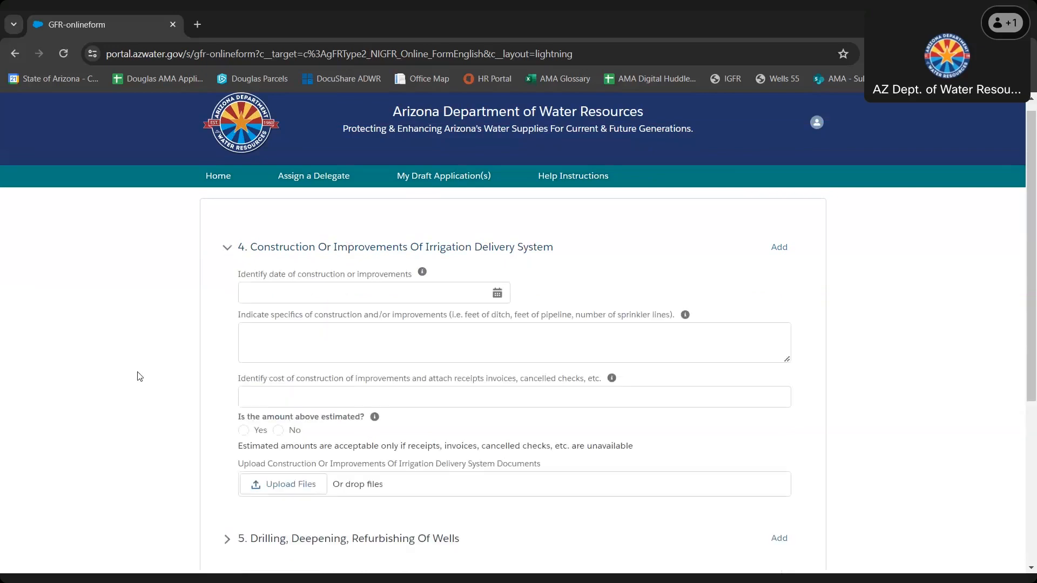
scroll(140, 377, down, 1)
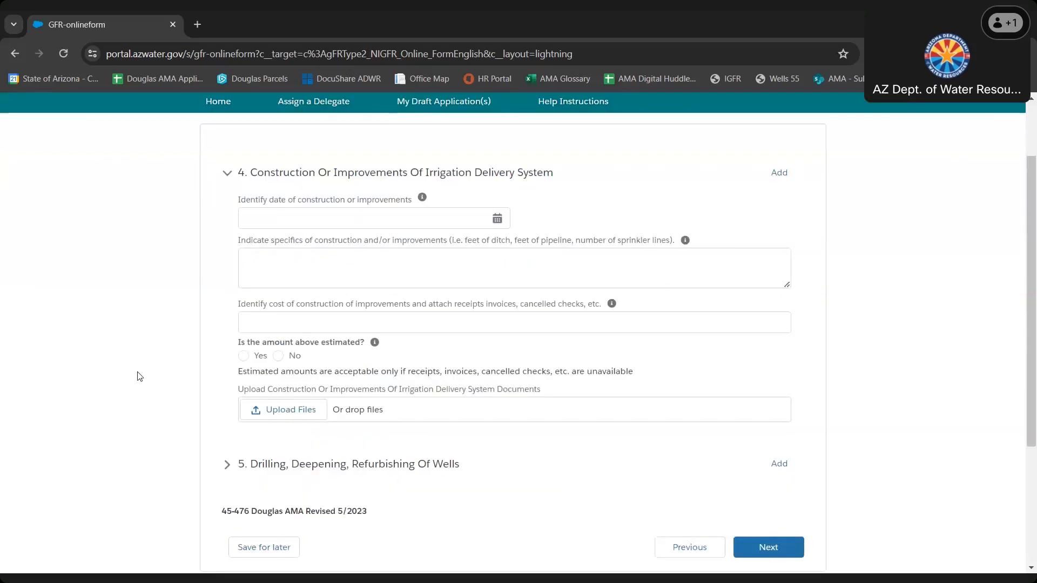
scroll(139, 377, down, 1)
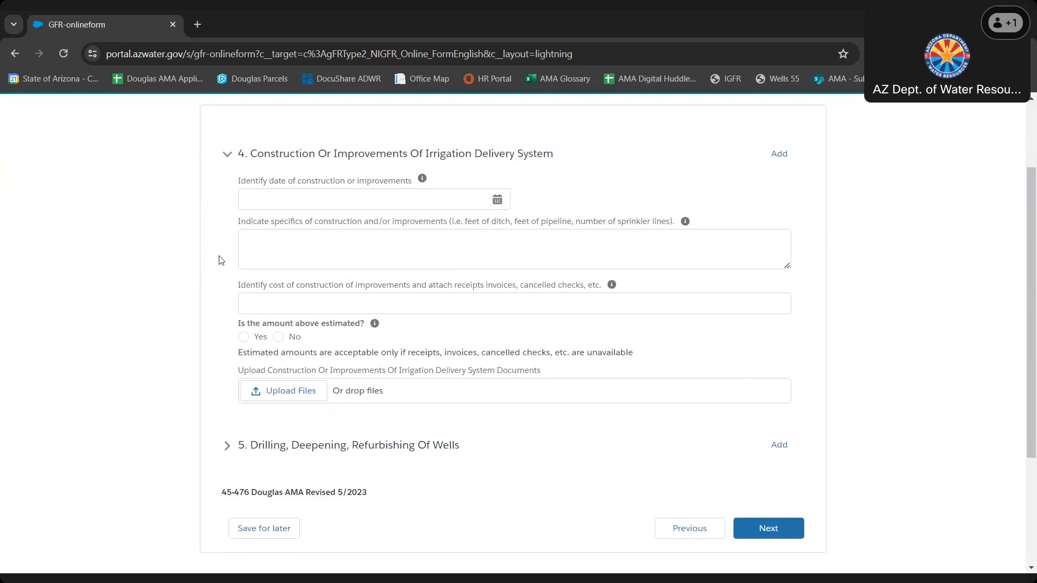
- Set the date of construction or improvements of the irrigation delivery system to 03/29/2022
click(497, 200)
click(252, 227)
click(253, 227)
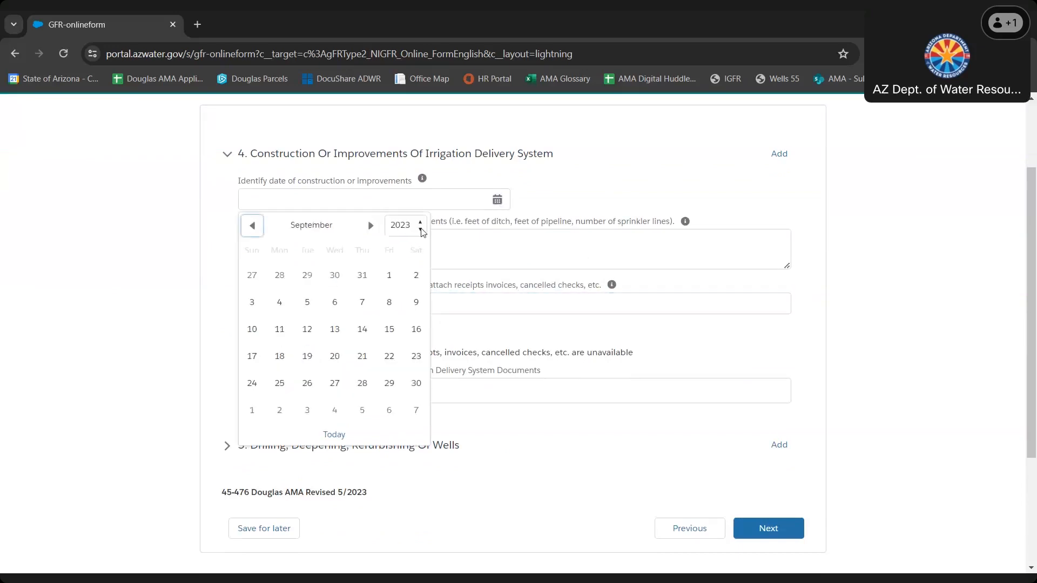
click(422, 230)
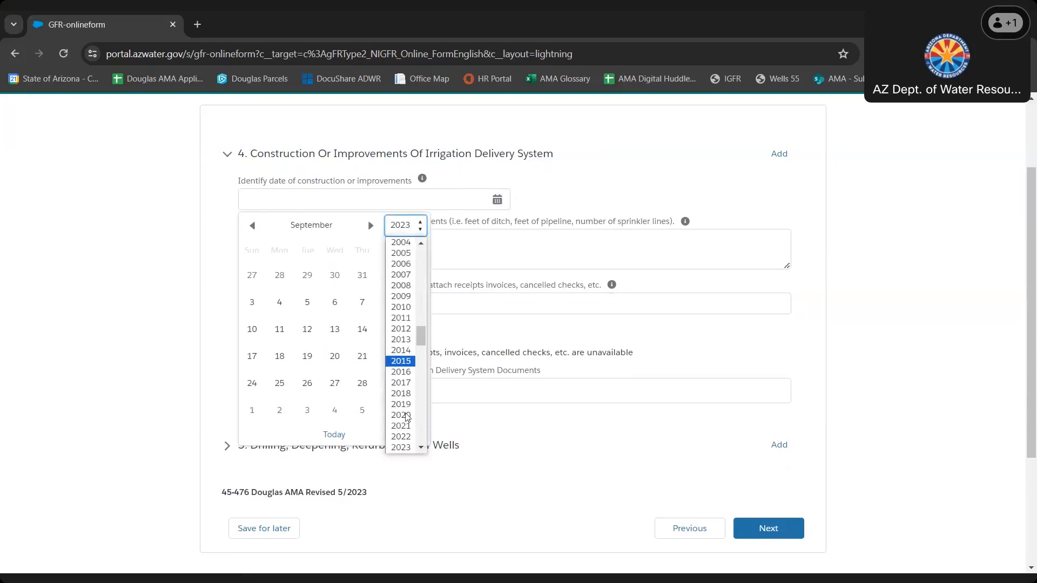
click(400, 436)
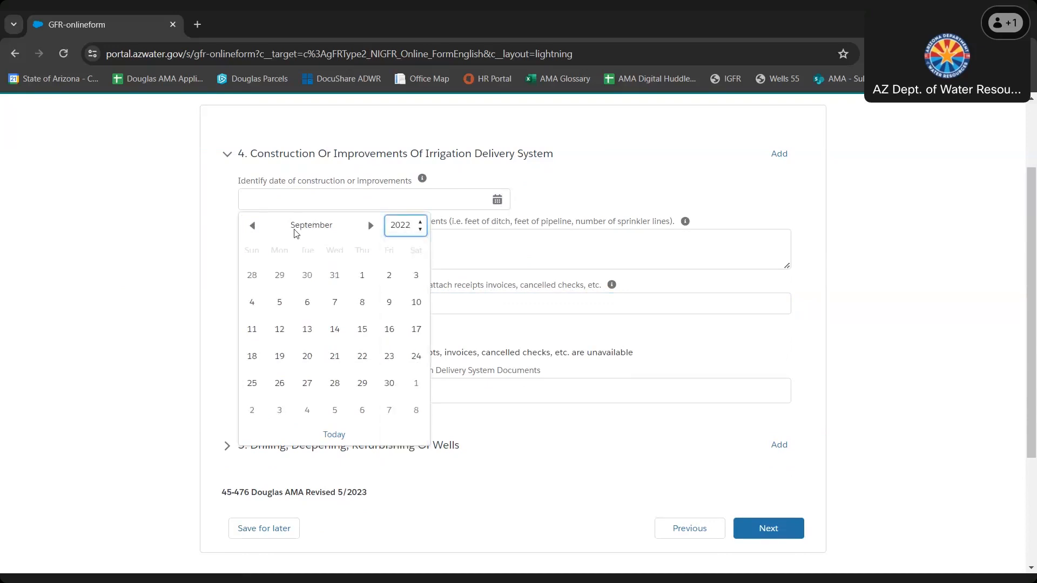
click(254, 226)
click(254, 227)
click(255, 228)
click(254, 227)
click(255, 227)
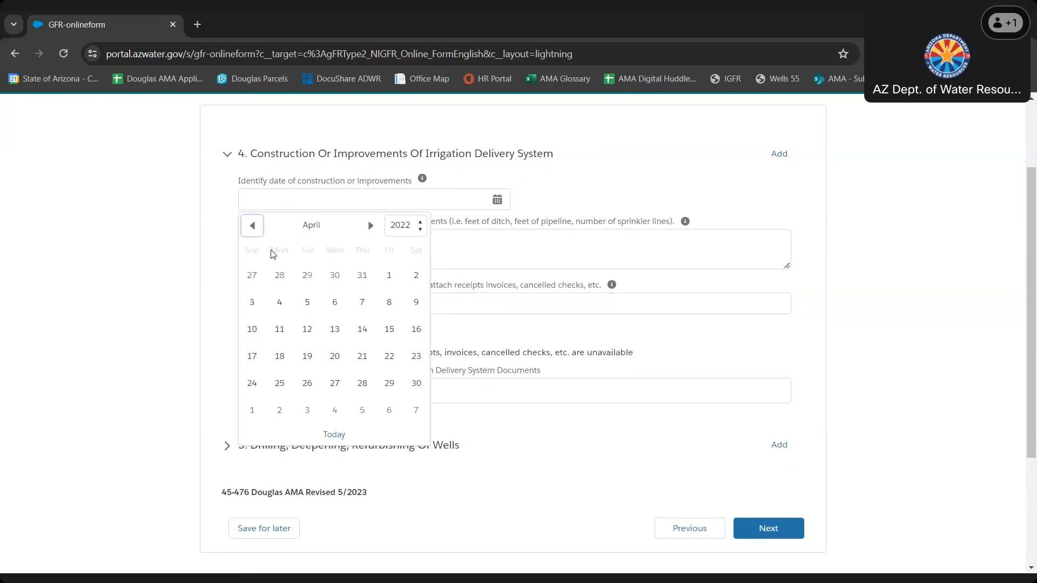
click(306, 276)
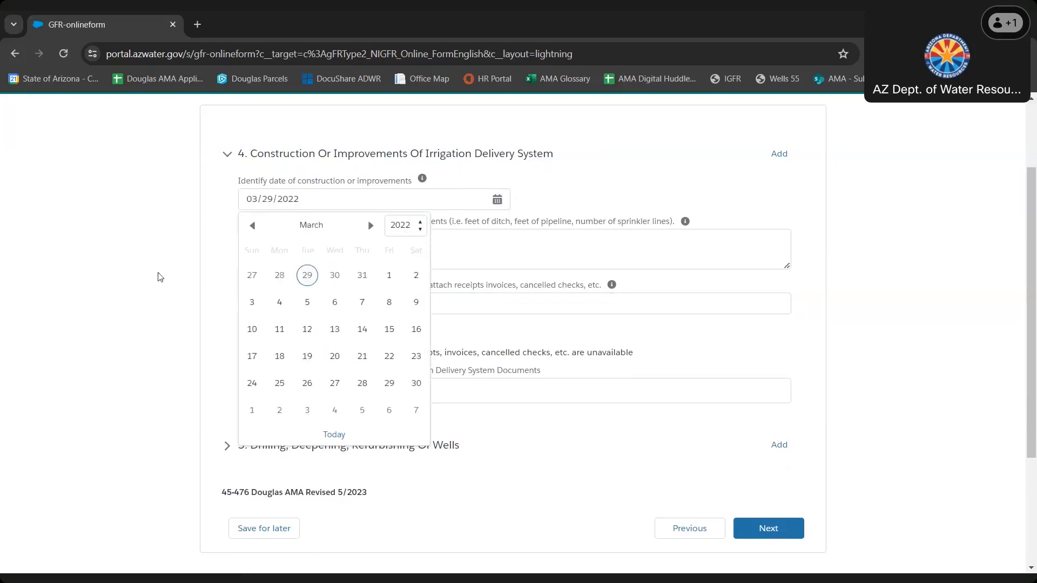
- Enter "Ditches, pipeline, Pivots" as the construction specifics and $5,000 as the cost of the irrigation system improvements
click(329, 242)
text(Ditch)
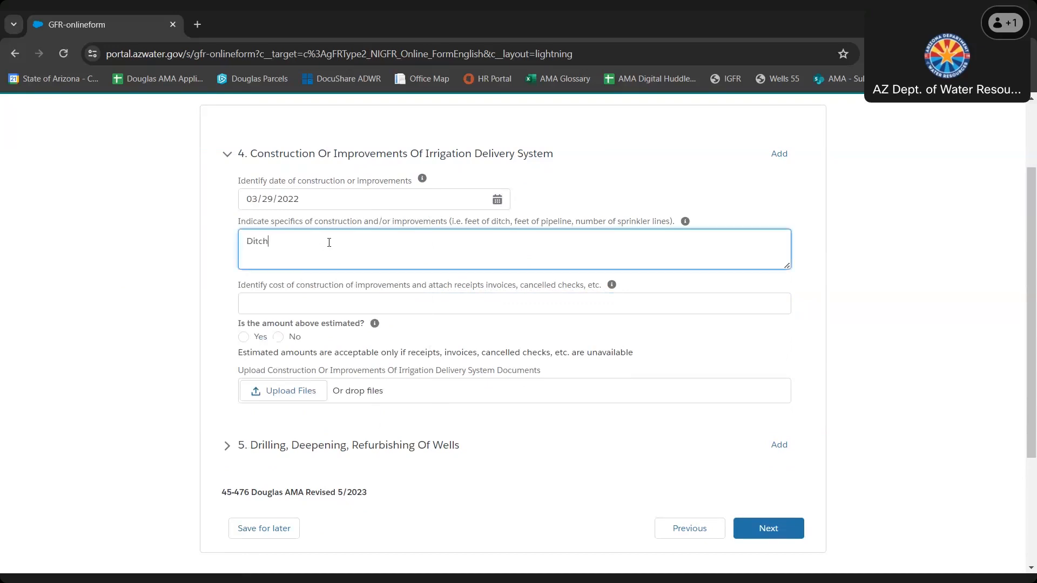
text(es, pipeline, Pivots)
click(272, 300)
text(5)
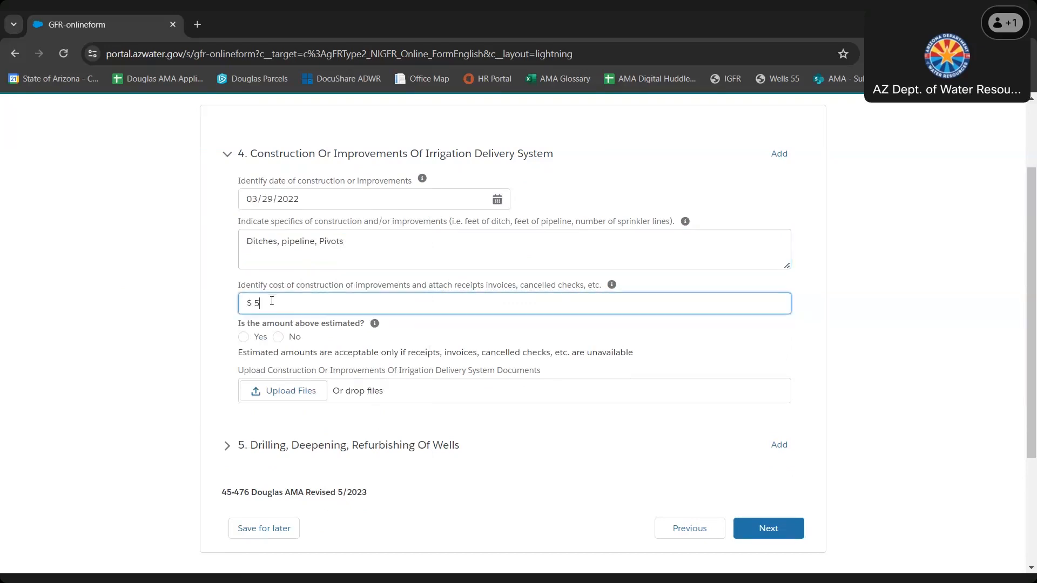
text(,000)
- Mark the irrigation system construction cost as not estimated and start uploading its supporting documents
click(279, 342)
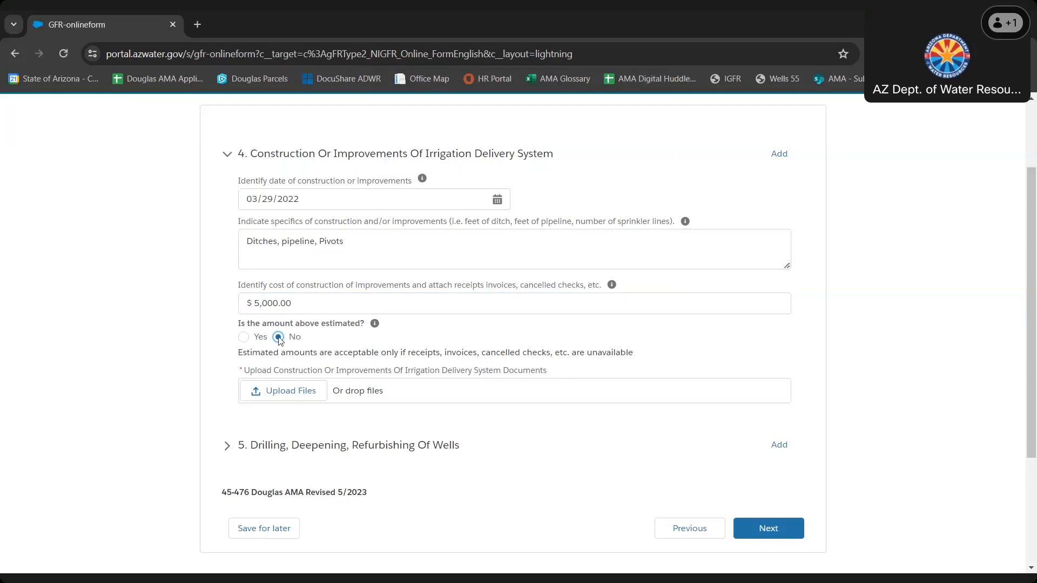
click(282, 397)
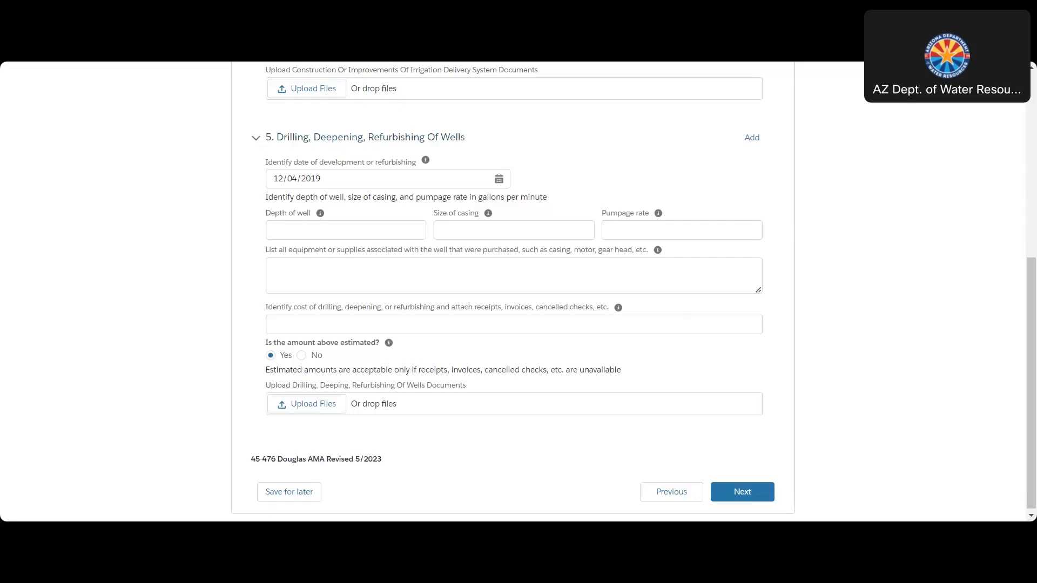
- Enter a well depth of 1500, casing size 30 and pumpage rate 40, and list "new motor, new casing, new gear head" as equipment
click(283, 231)
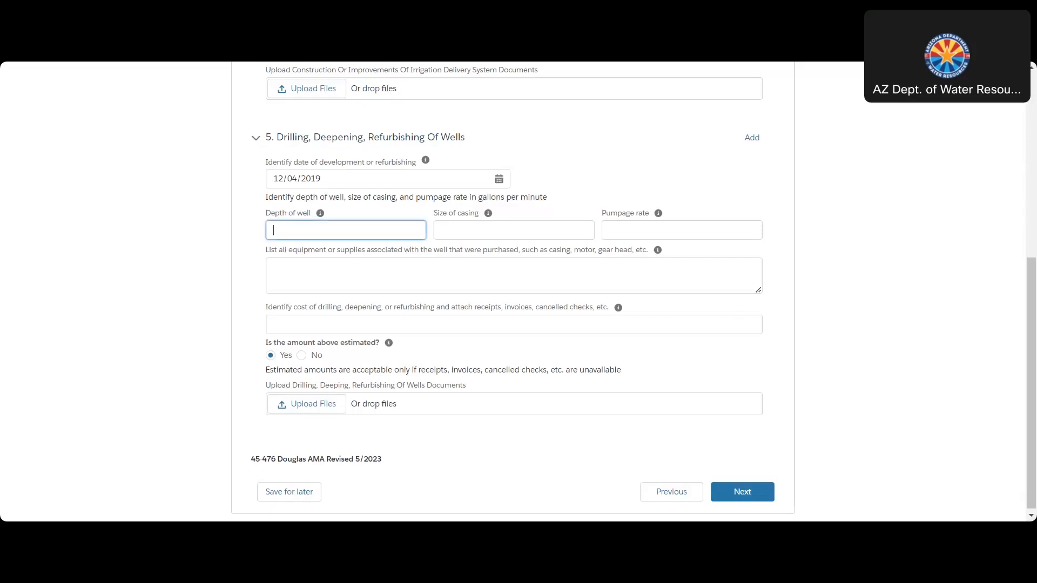
text(1500)
key(Tab)
text(30)
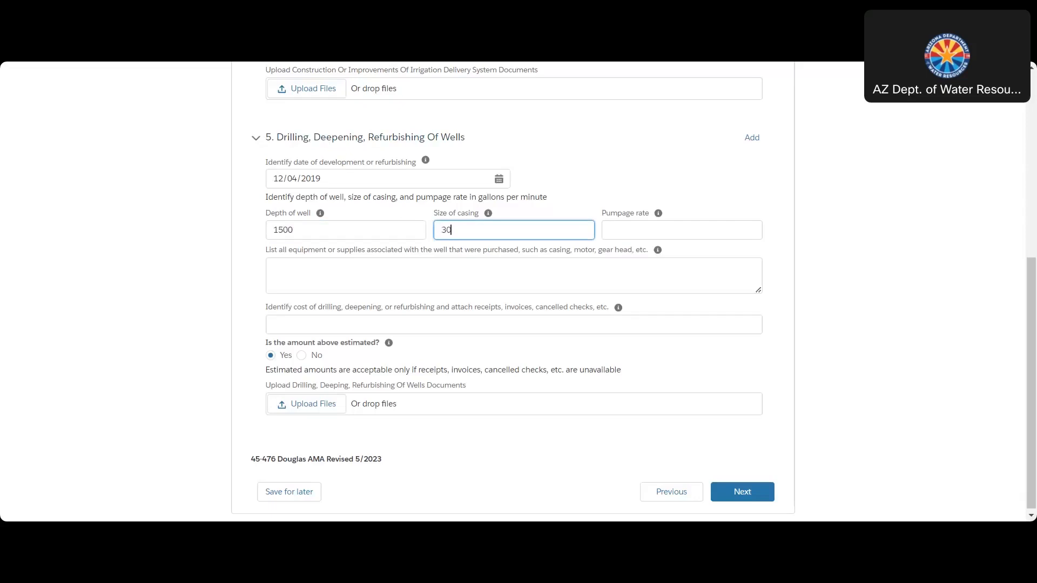
click(643, 226)
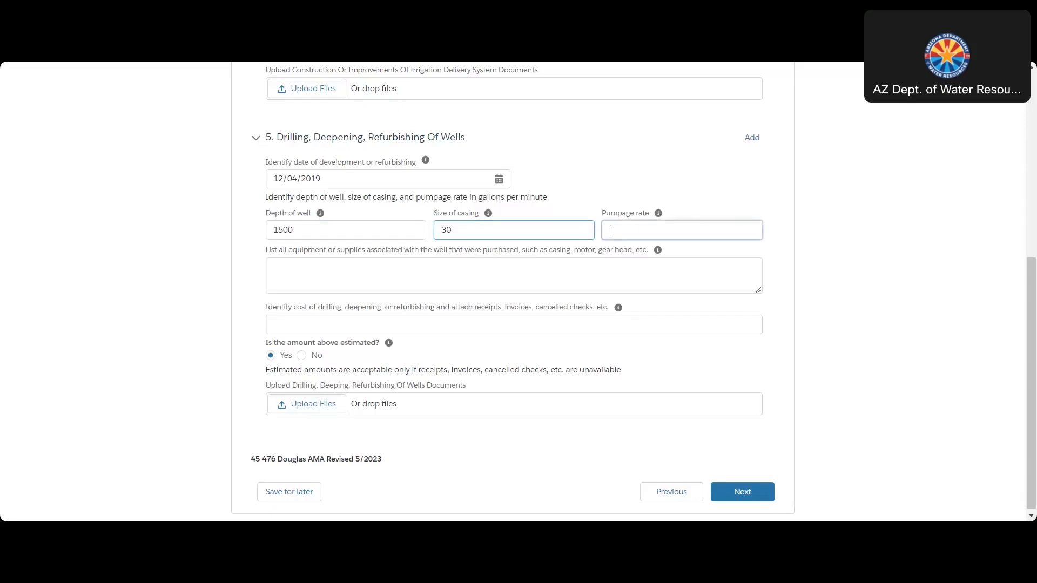
text(40)
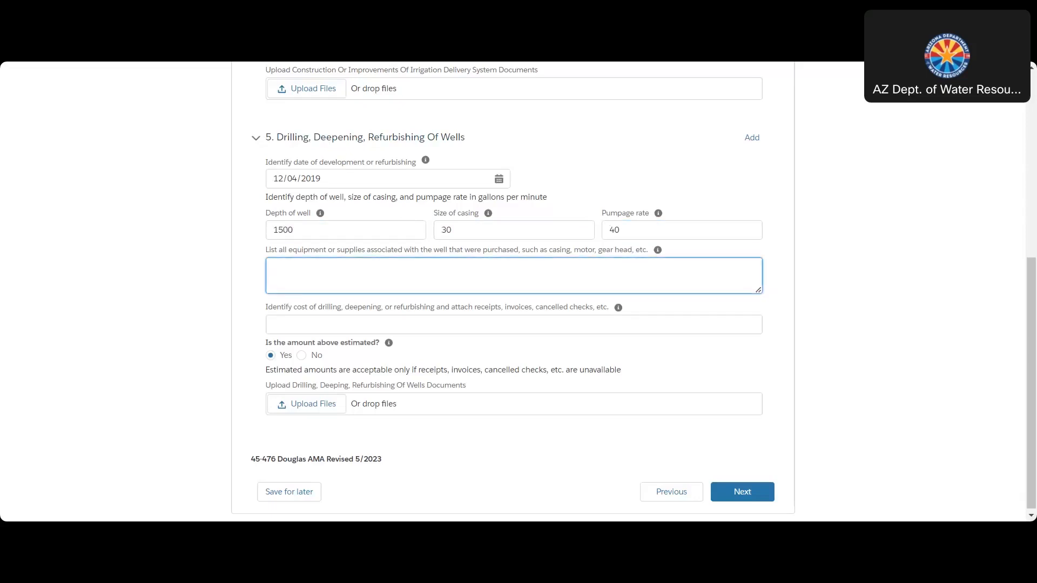
text(ew motor, new casing, new gear head)
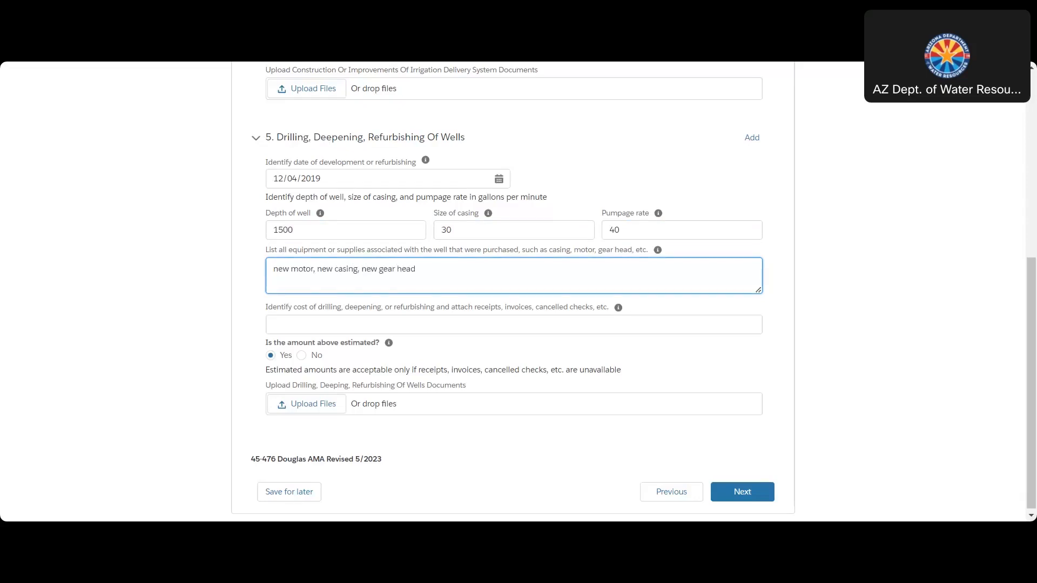
- Enter $10,000 as the cost of drilling, deepening or refurbishing the well and continue to the next page
click(495, 314)
text(100000)
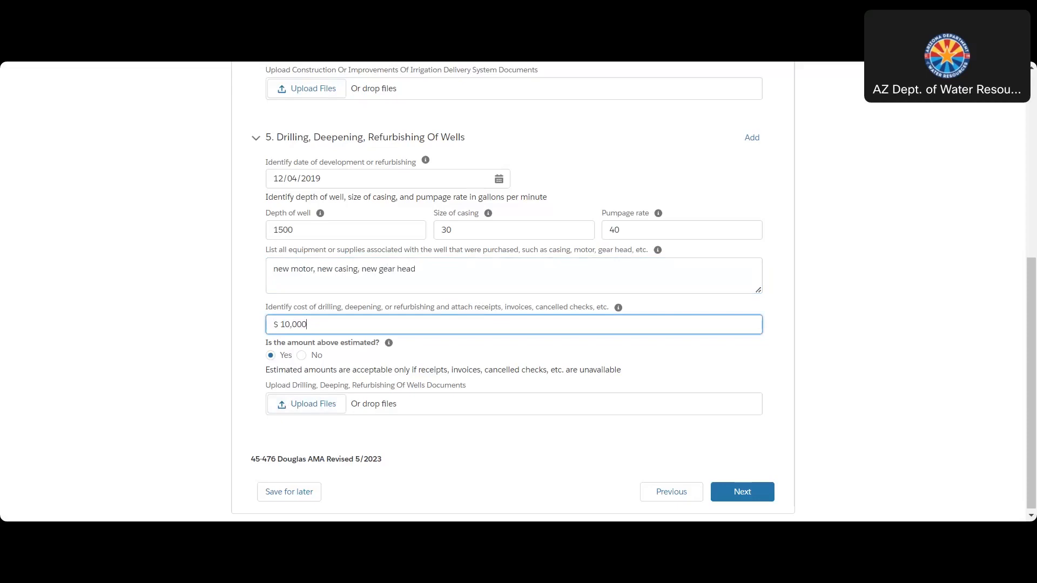
click(743, 492)
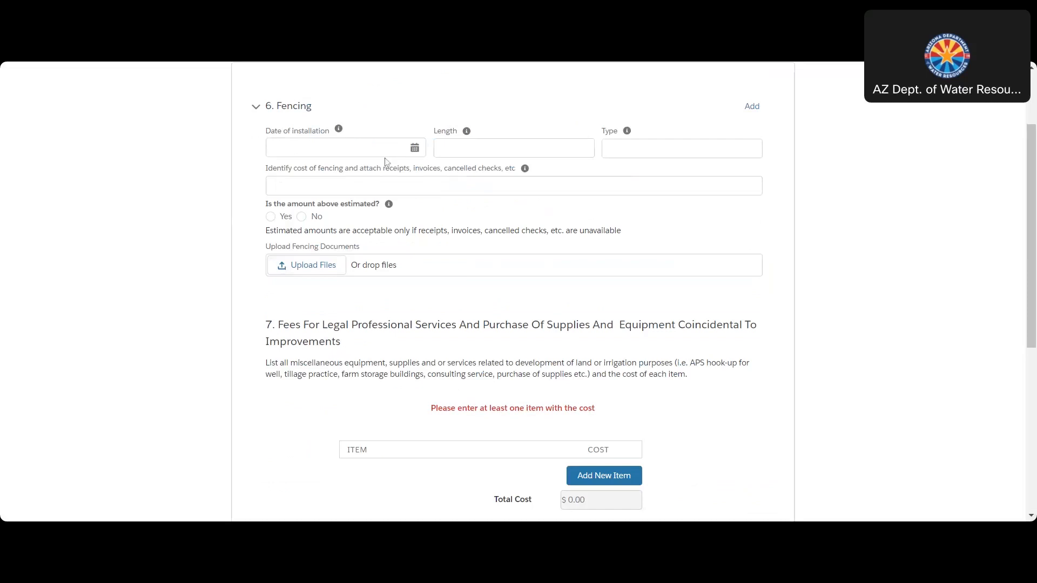
- Set the fencing's date of installation to 12/04/2019
click(414, 149)
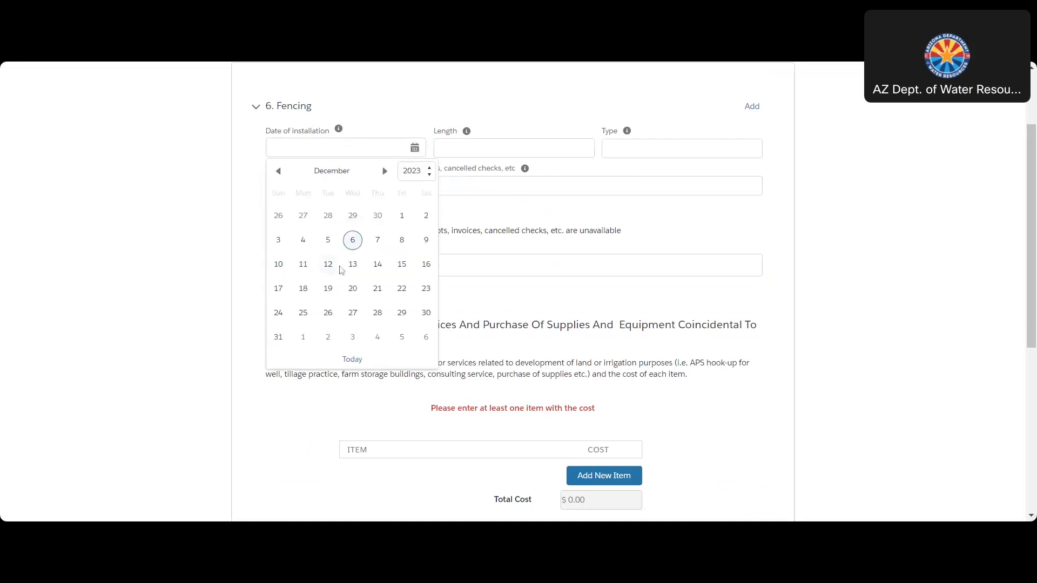
click(431, 169)
click(425, 288)
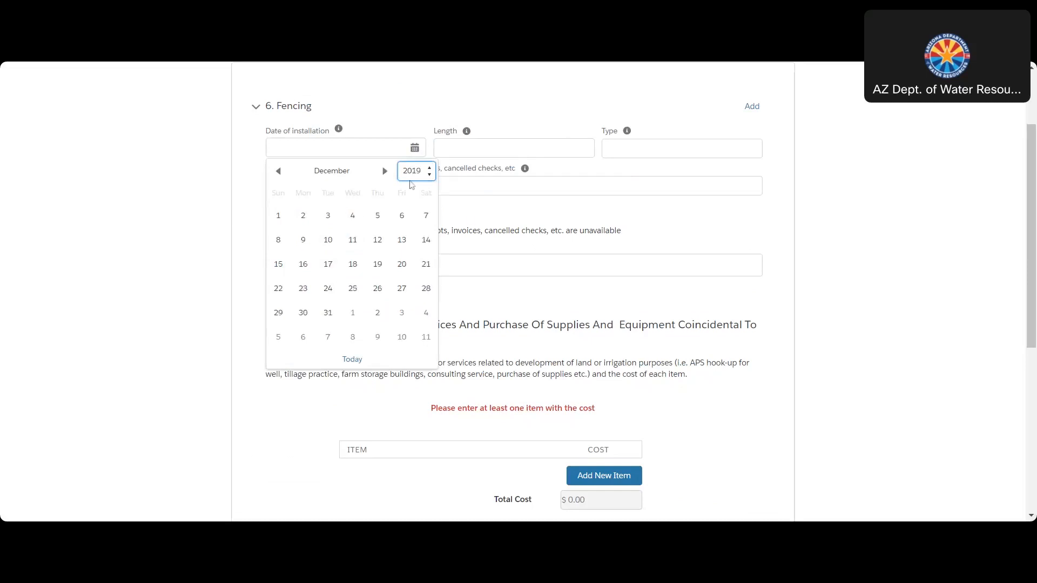
click(353, 216)
key(Tab)
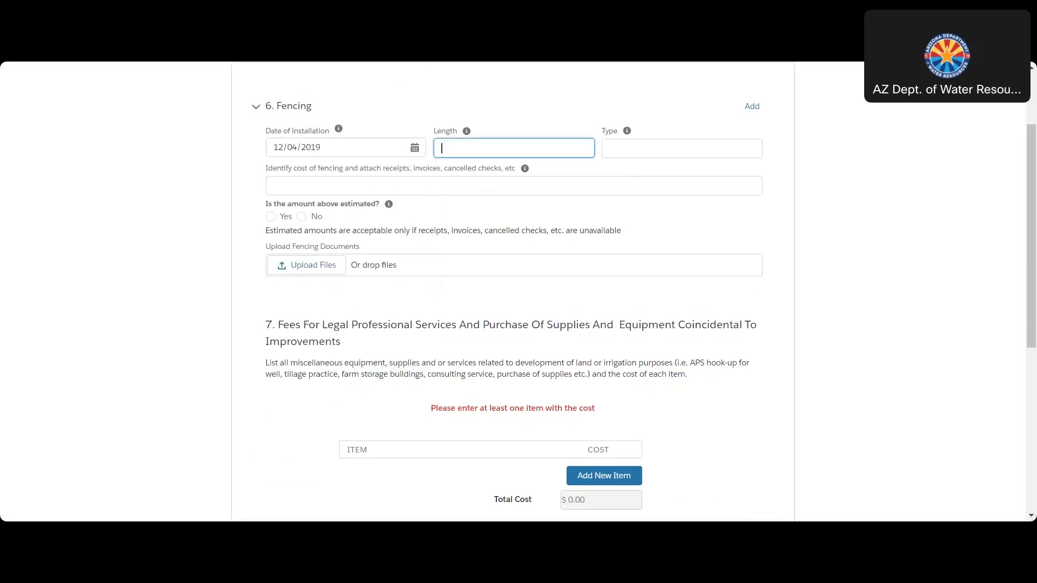
- Enter a fencing length of 1500, type "chain link" and cost of $500, and mark the cost as estimated
text(1500)
key(Tab)
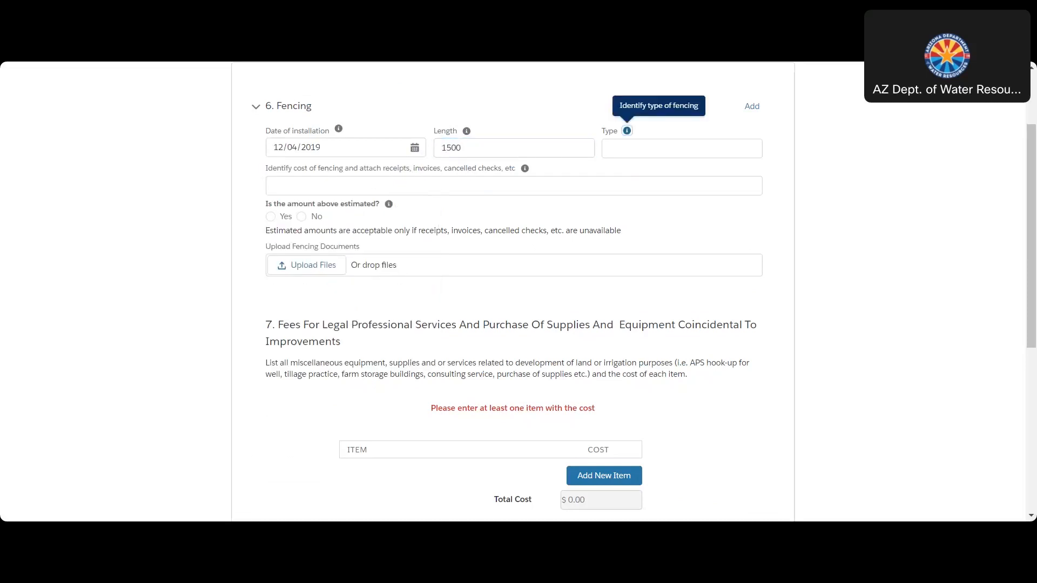
click(660, 145)
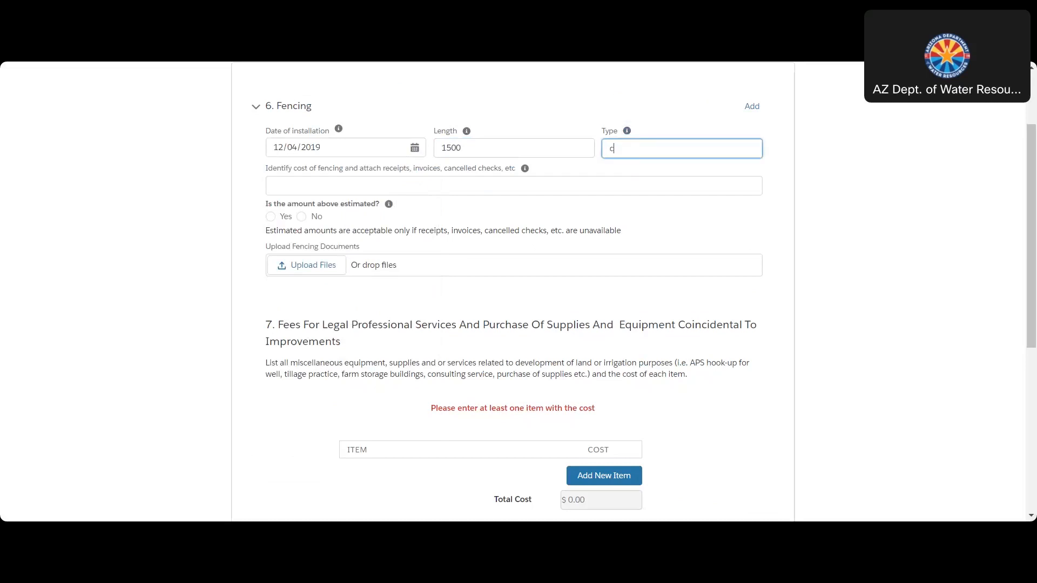
text(chain link)
key(Tab)
key(Tab)
text(500)
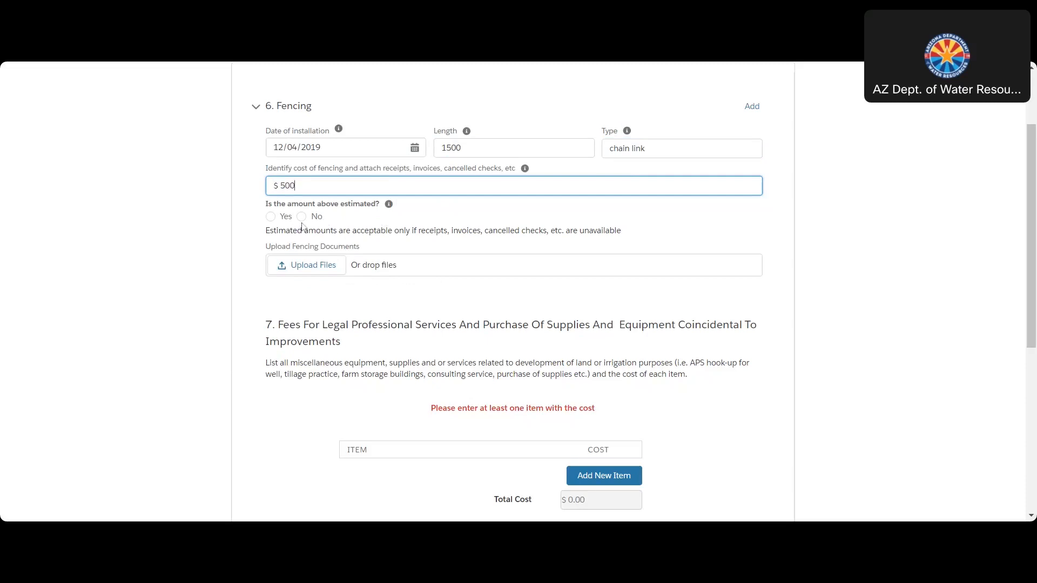
click(271, 218)
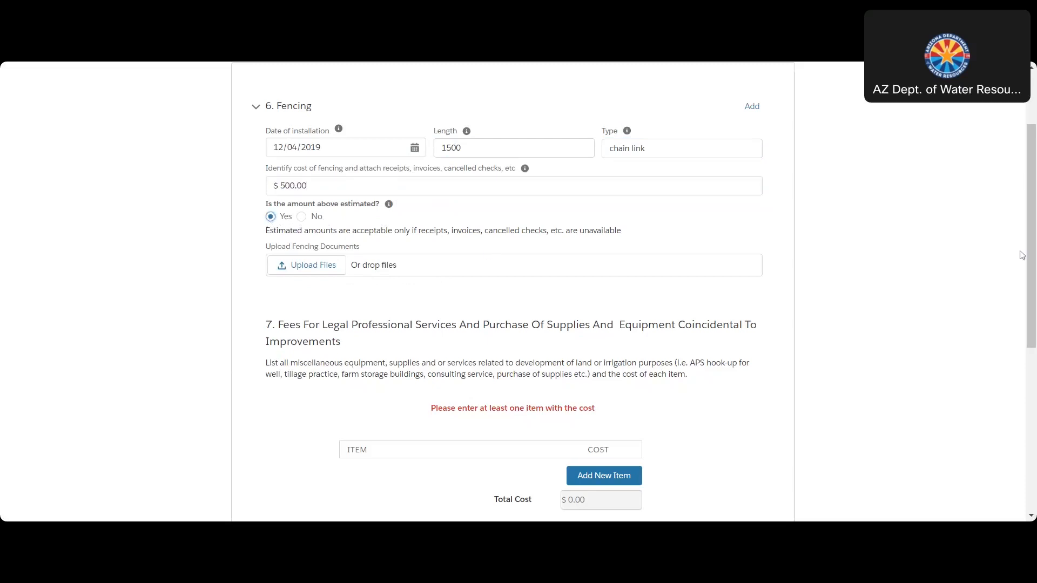
- Add a "legal fees" item costing $1,000 to the professional services, supplies and equipment section
drag(1027, 278, 1028, 375)
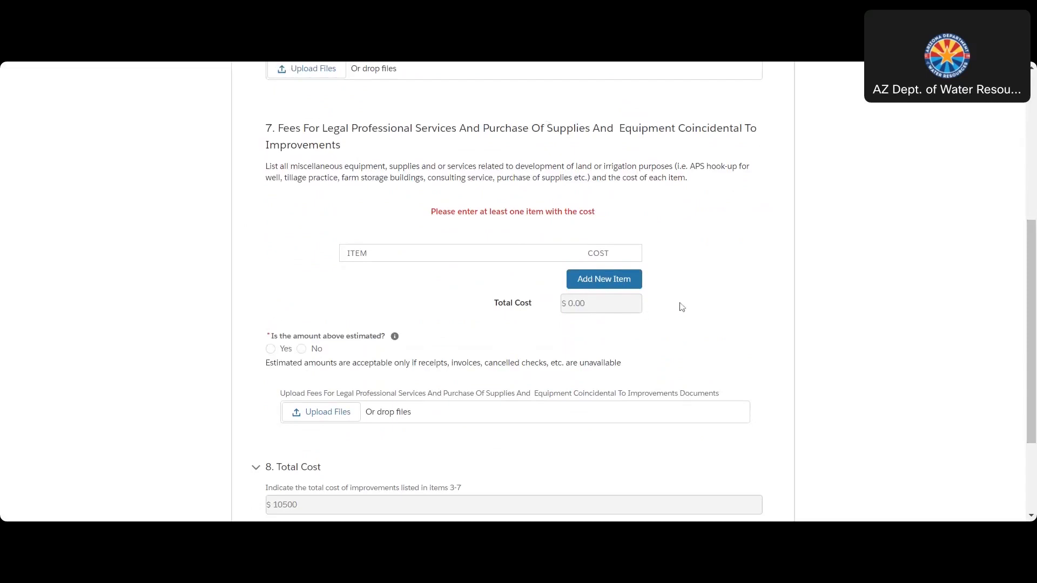
click(612, 287)
click(467, 285)
text(legal fees)
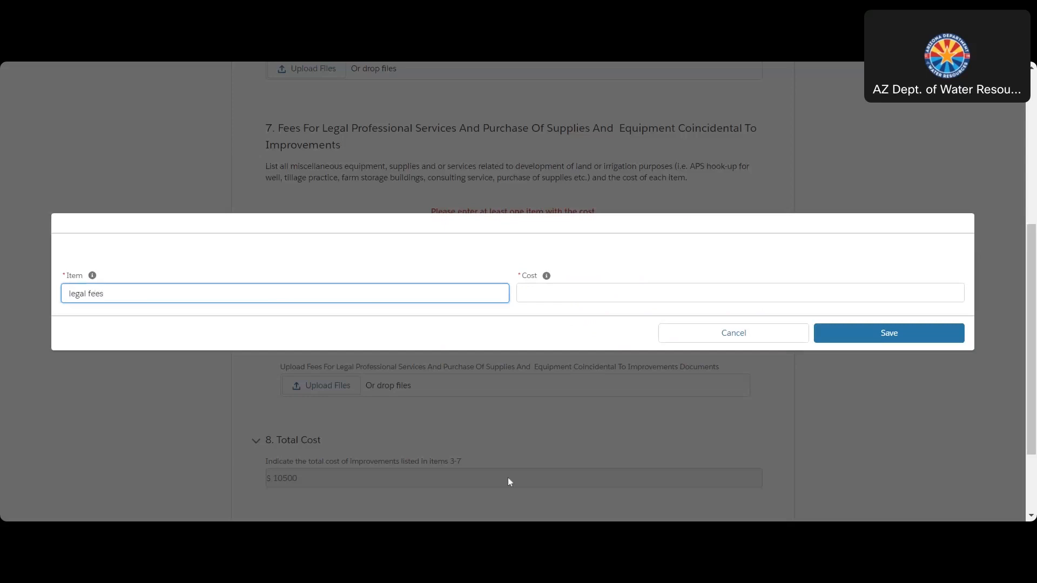
key(Tab)
text(1000)
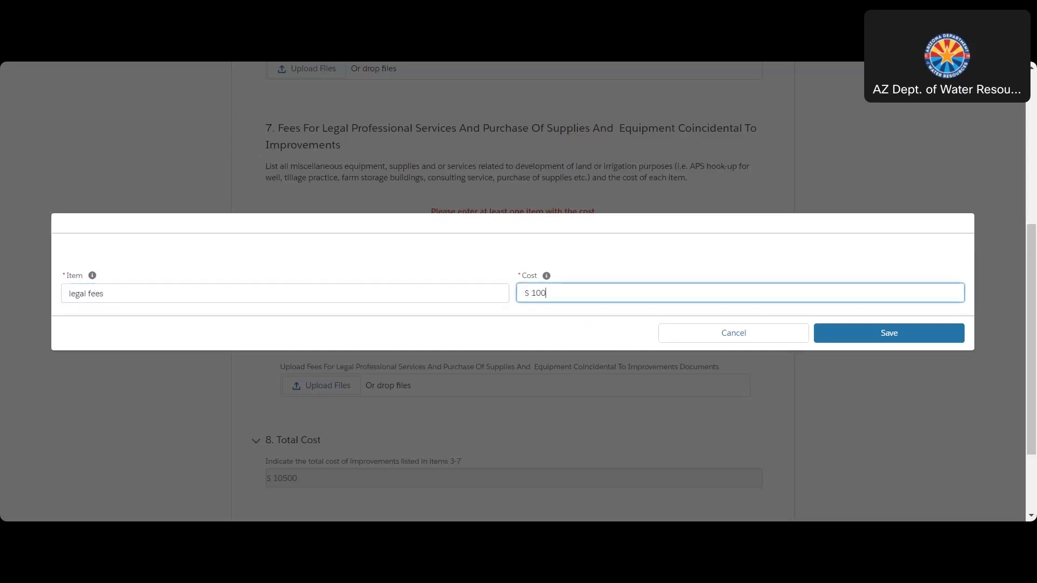
click(900, 340)
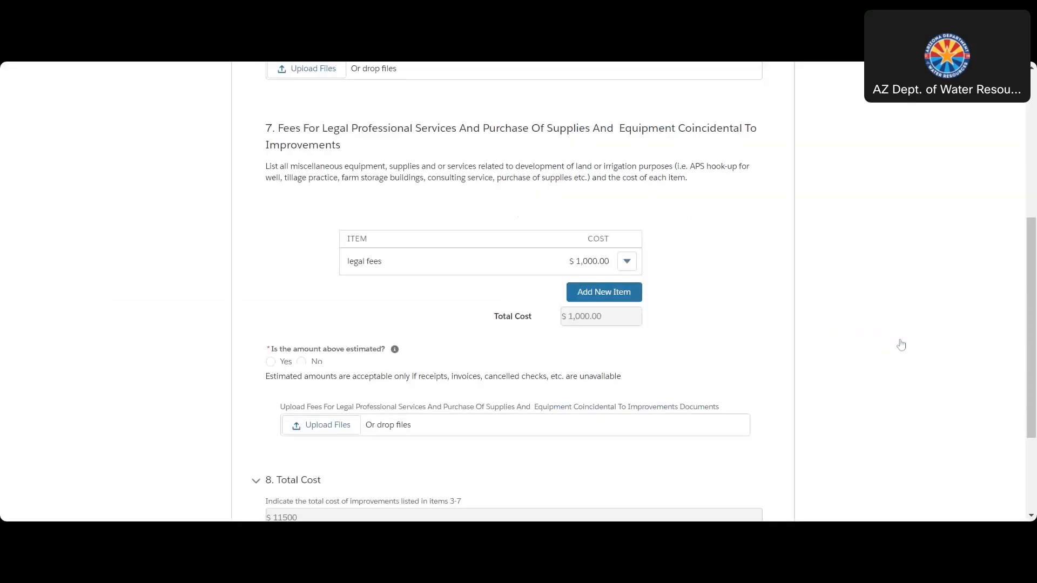
- Add a second item "tracto" costing $25,000 and mark the section's total amount as estimated
click(605, 297)
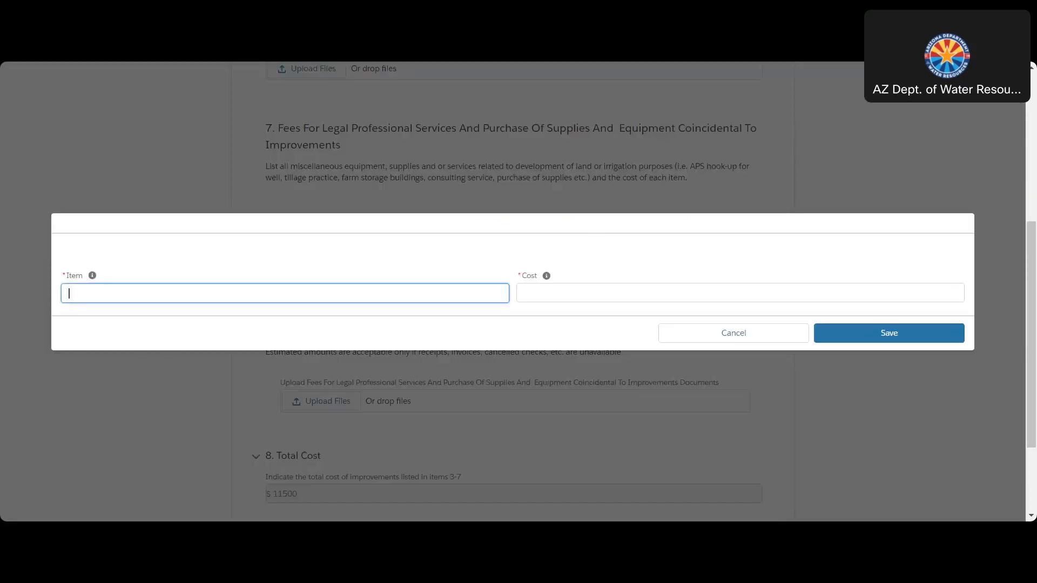
text(tracto)
key(Tab)
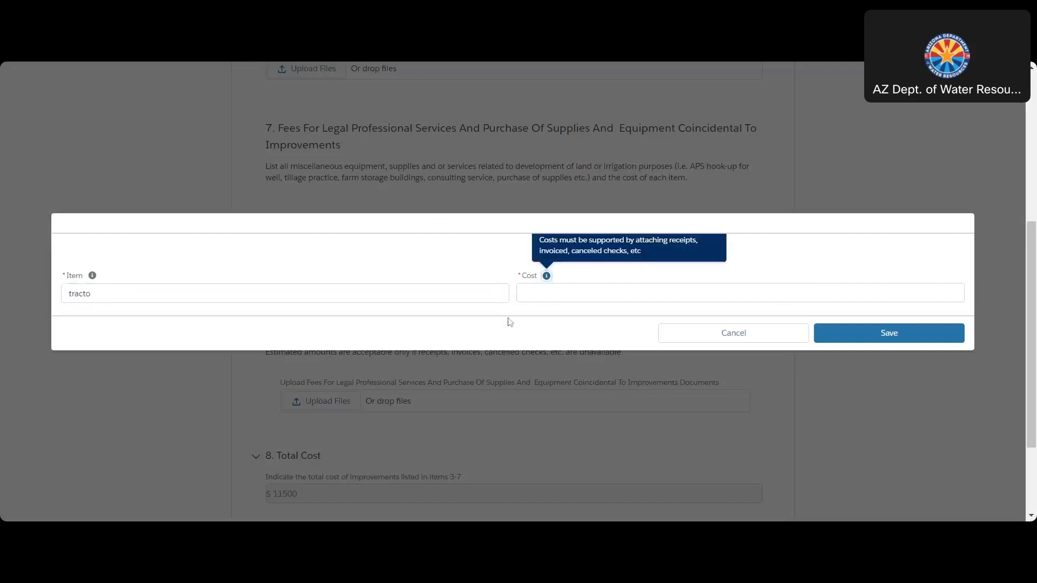
click(540, 294)
text(250000)
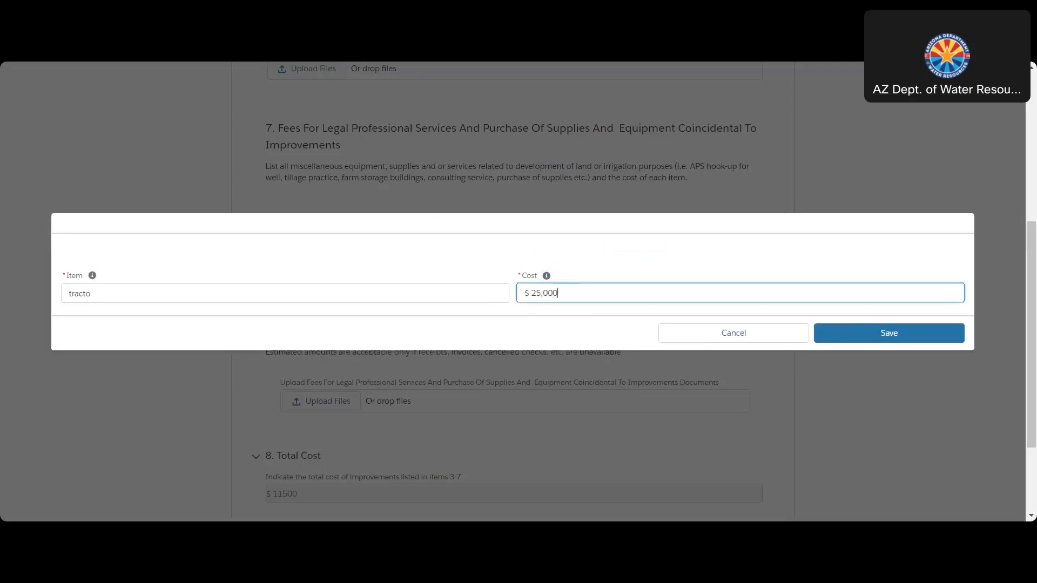
click(857, 340)
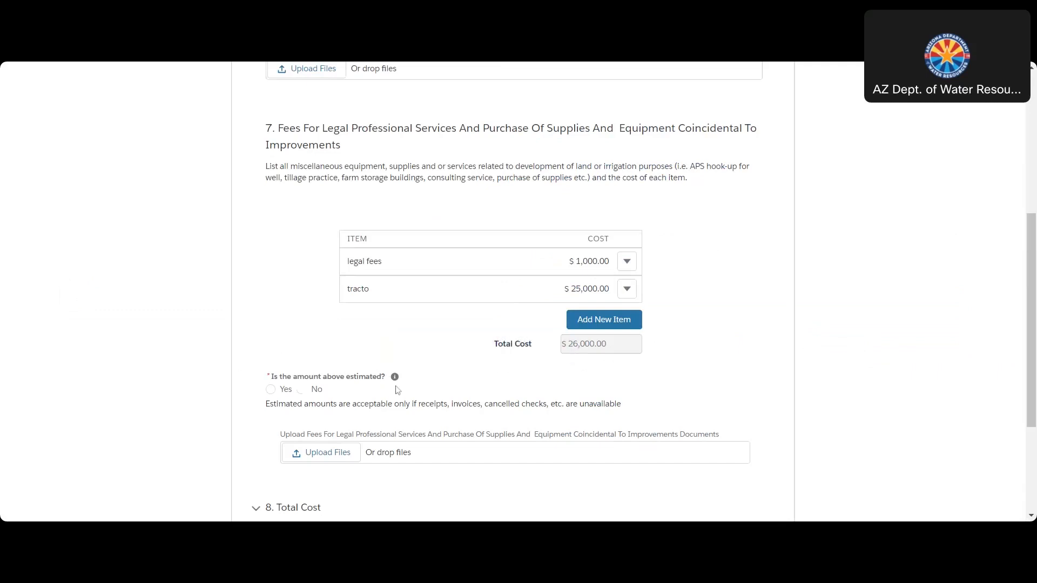
click(271, 390)
- Certify under penalty of perjury that the form's facts are true and accurate, and submit the application
scroll(1032, 294, down, 3)
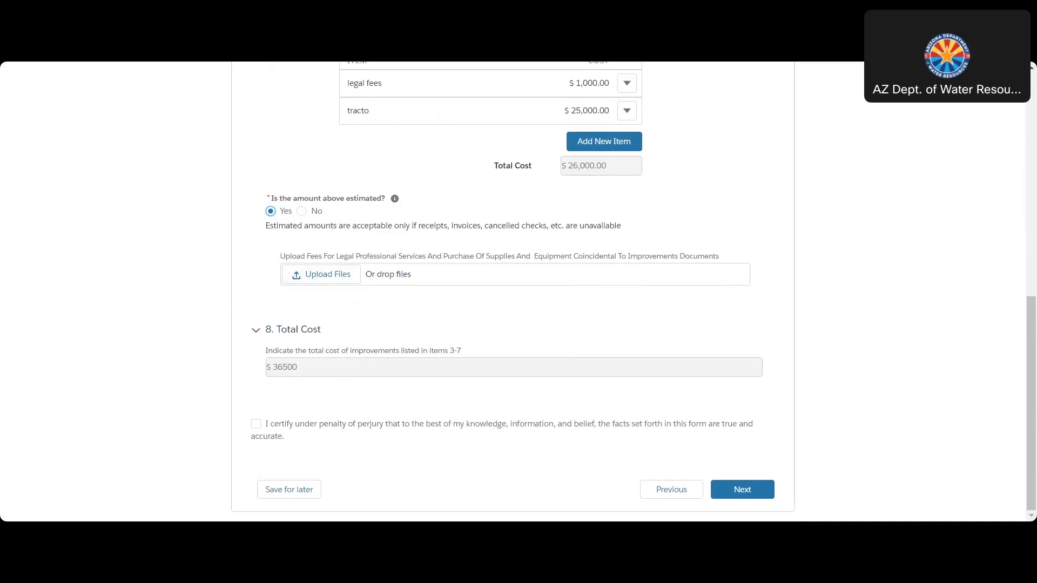
drag(1031, 331, 1028, 323)
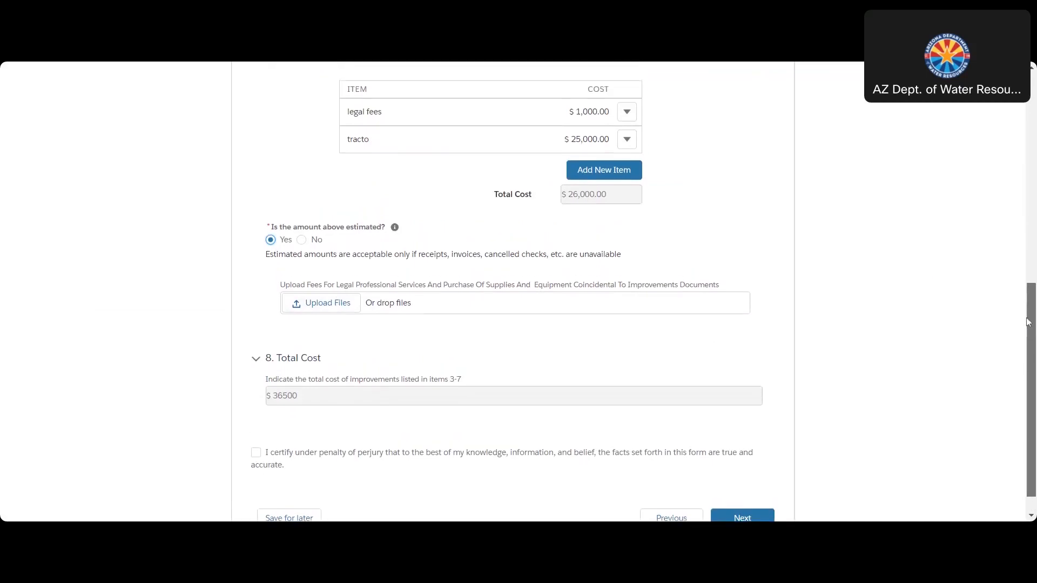
drag(1031, 322, 1031, 335)
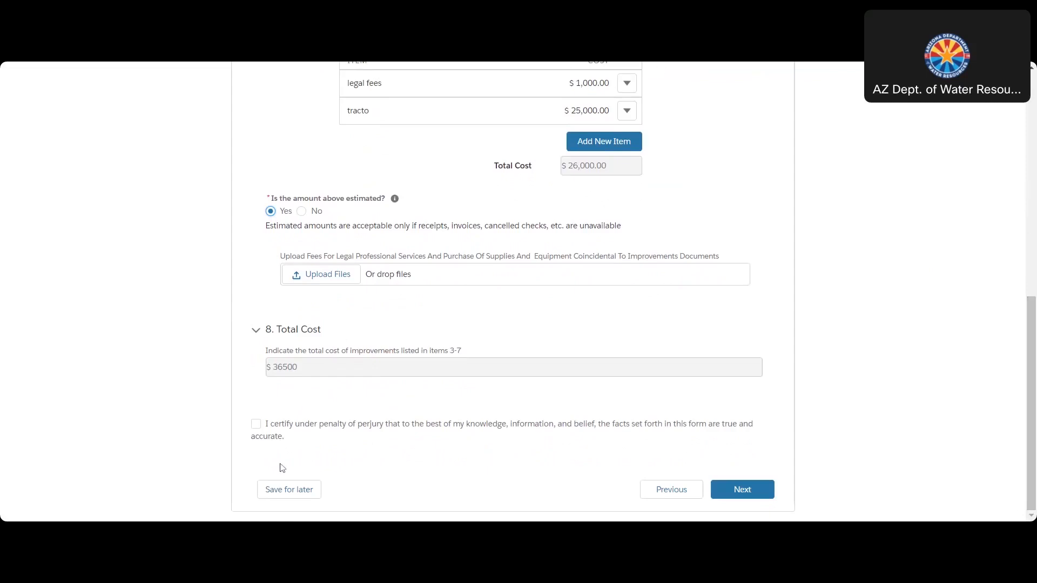
click(256, 425)
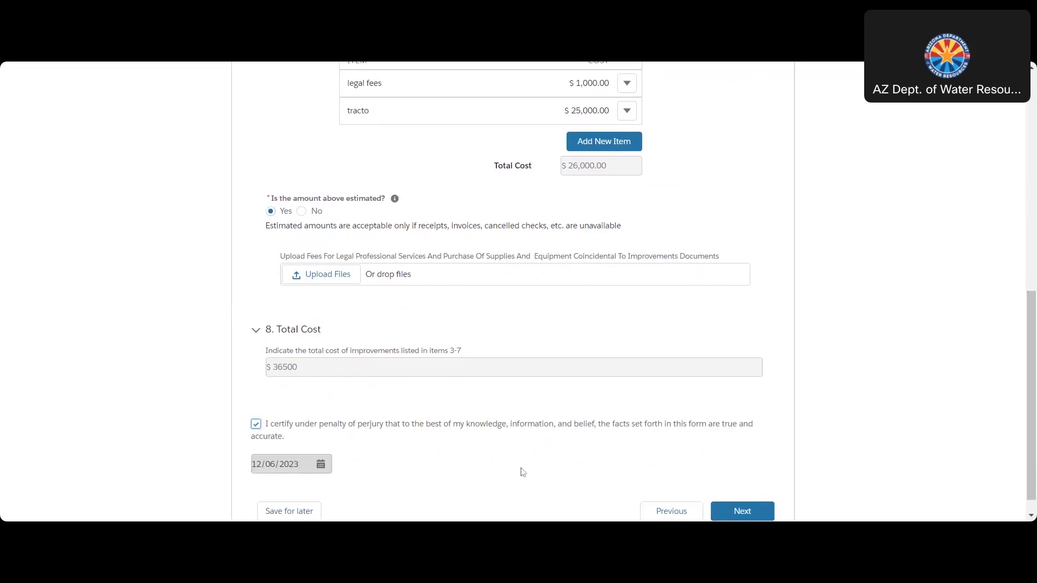
scroll(1033, 415, down, 1)
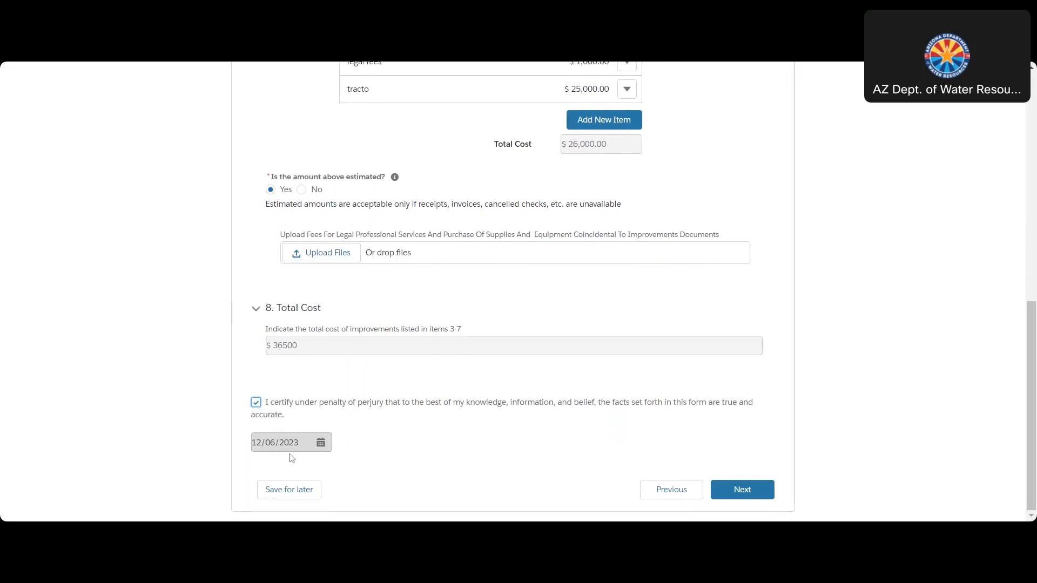
click(739, 493)
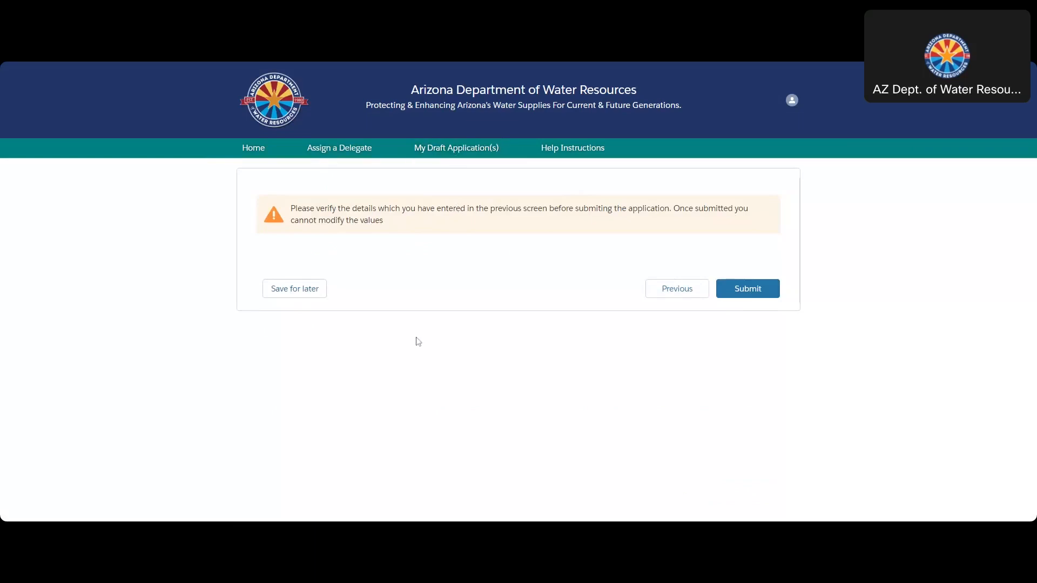
click(759, 292)
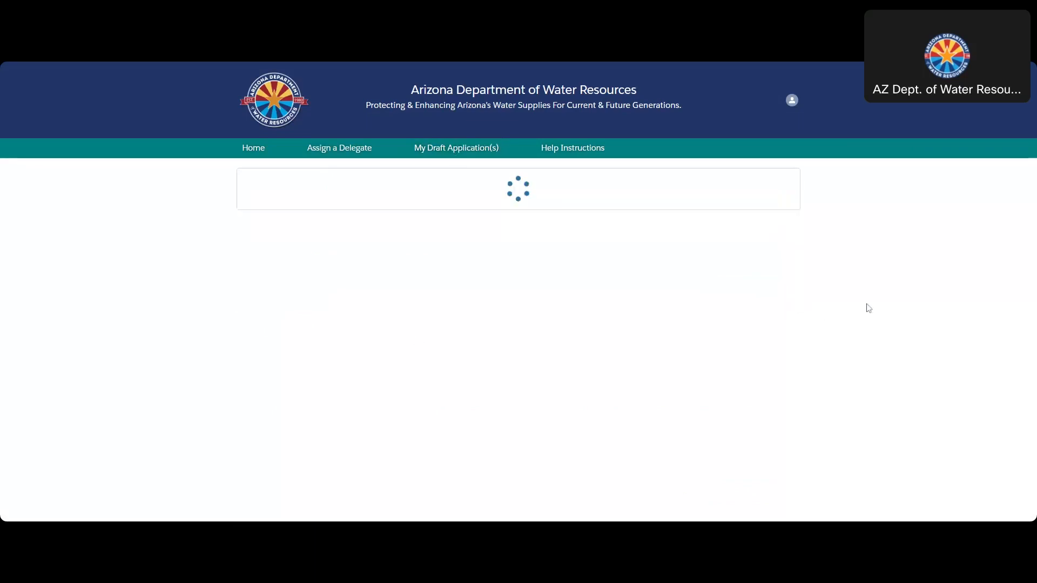